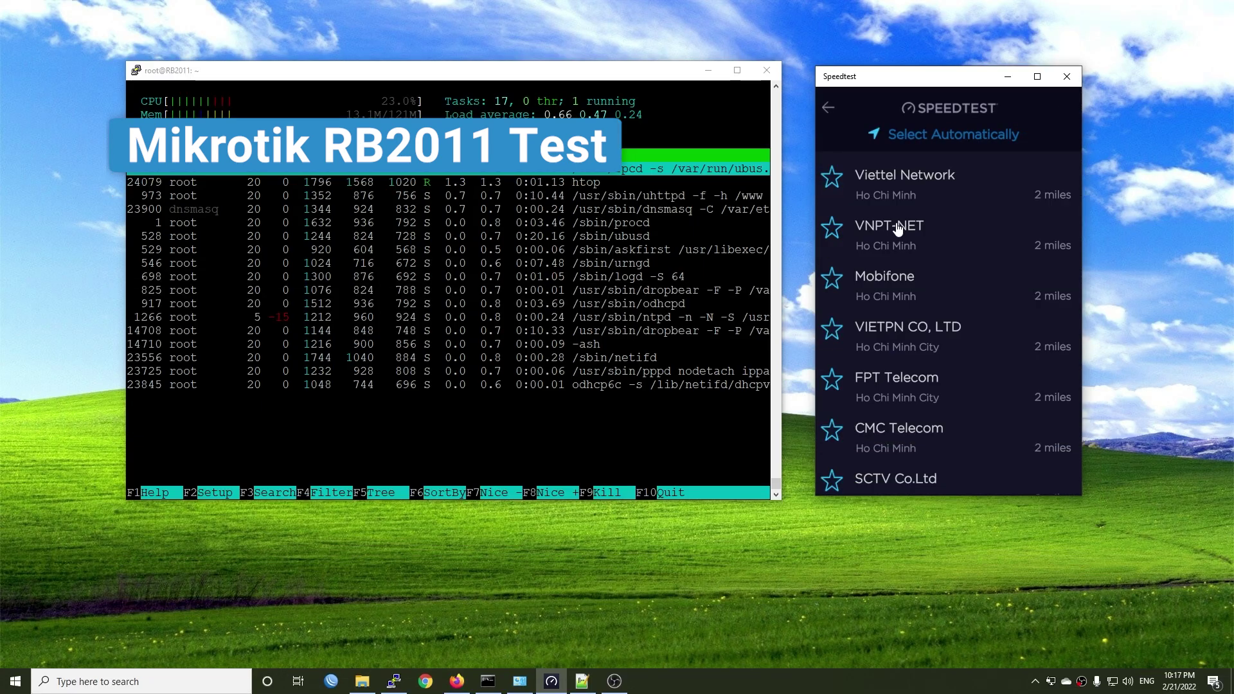
# - Run a speed test against VNPT-NET while watching the router's CPU load in htop
pyautogui.click(900, 229)
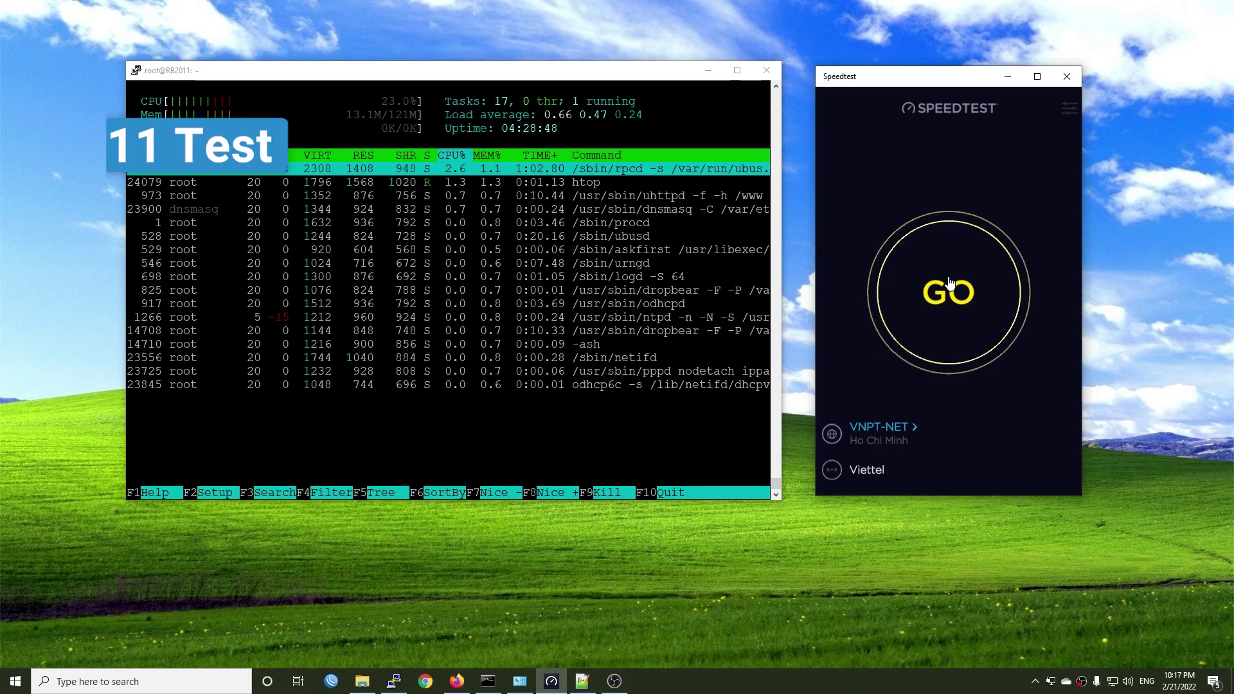
pyautogui.click(954, 274)
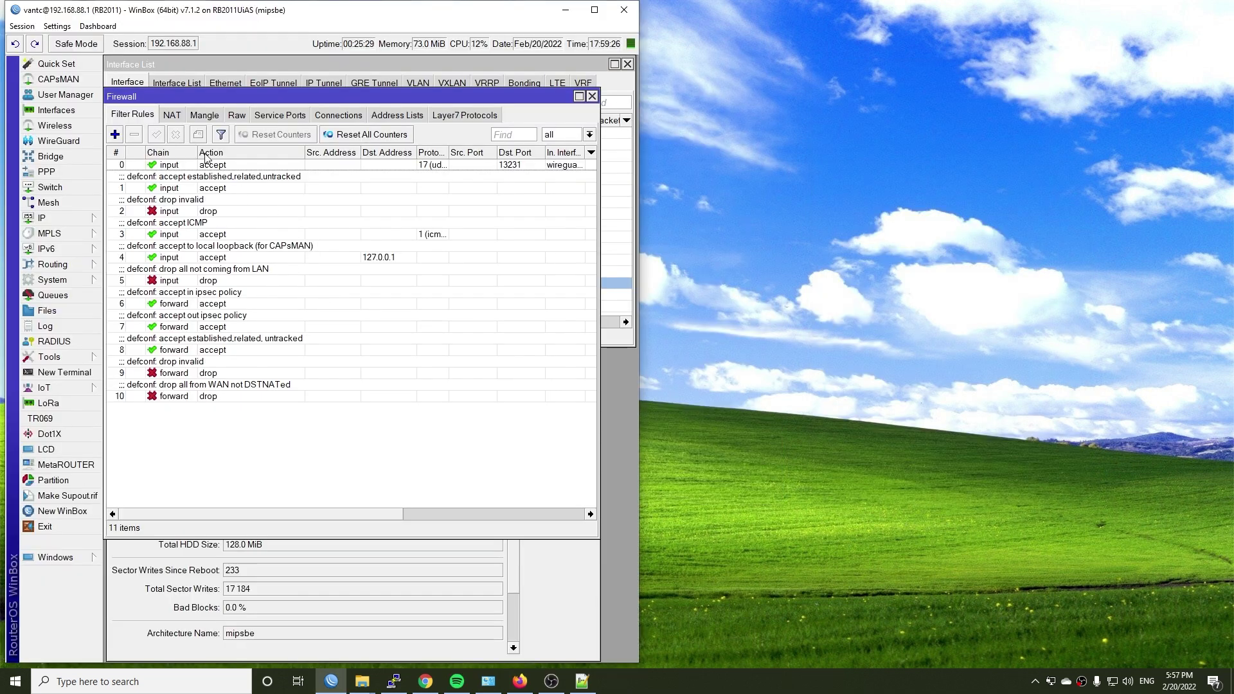
# - Review the RouterOS firewall NAT, Mangle, Raw and Service Ports tables in WinBox
pyautogui.moveTo(195, 152); pyautogui.dragTo(236, 152)
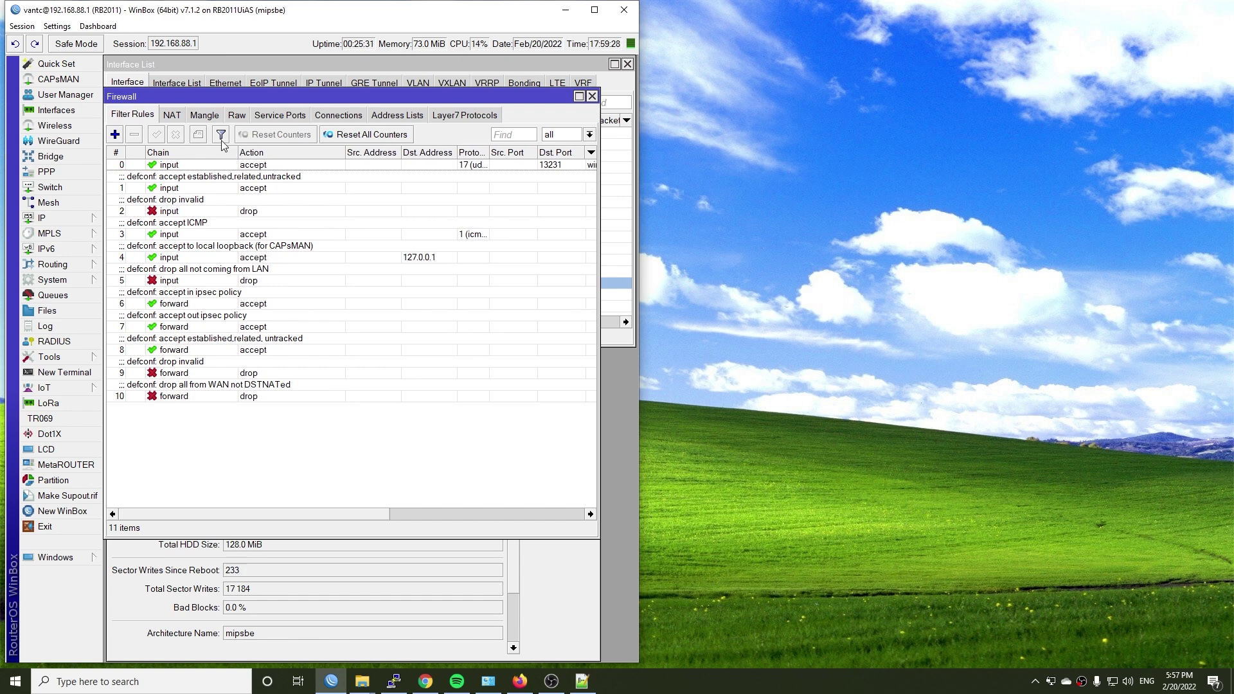
pyautogui.click(173, 115)
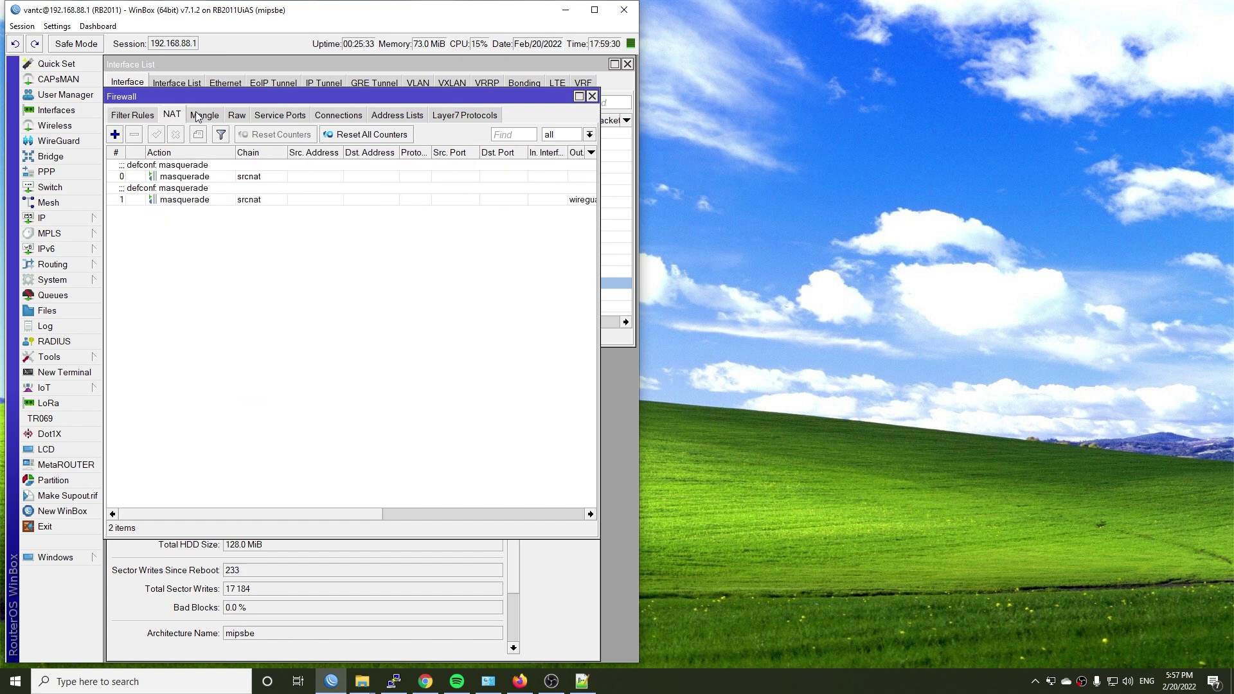
pyautogui.click(204, 115)
pyautogui.click(238, 115)
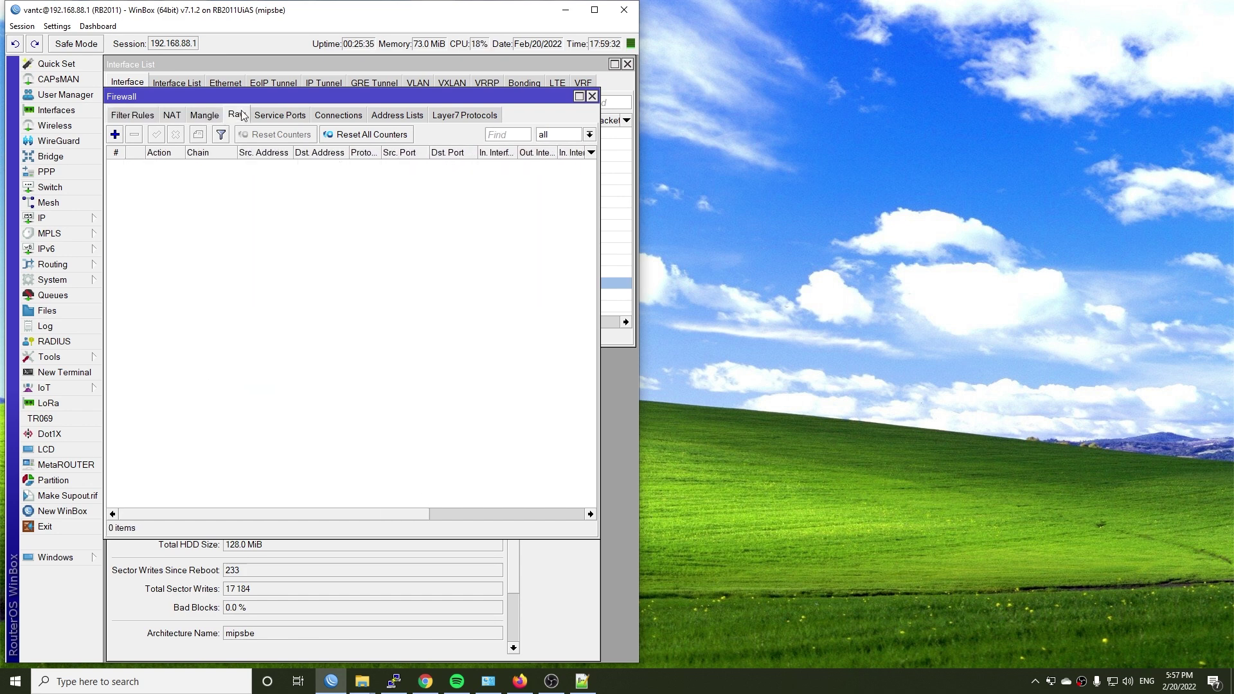
pyautogui.click(275, 117)
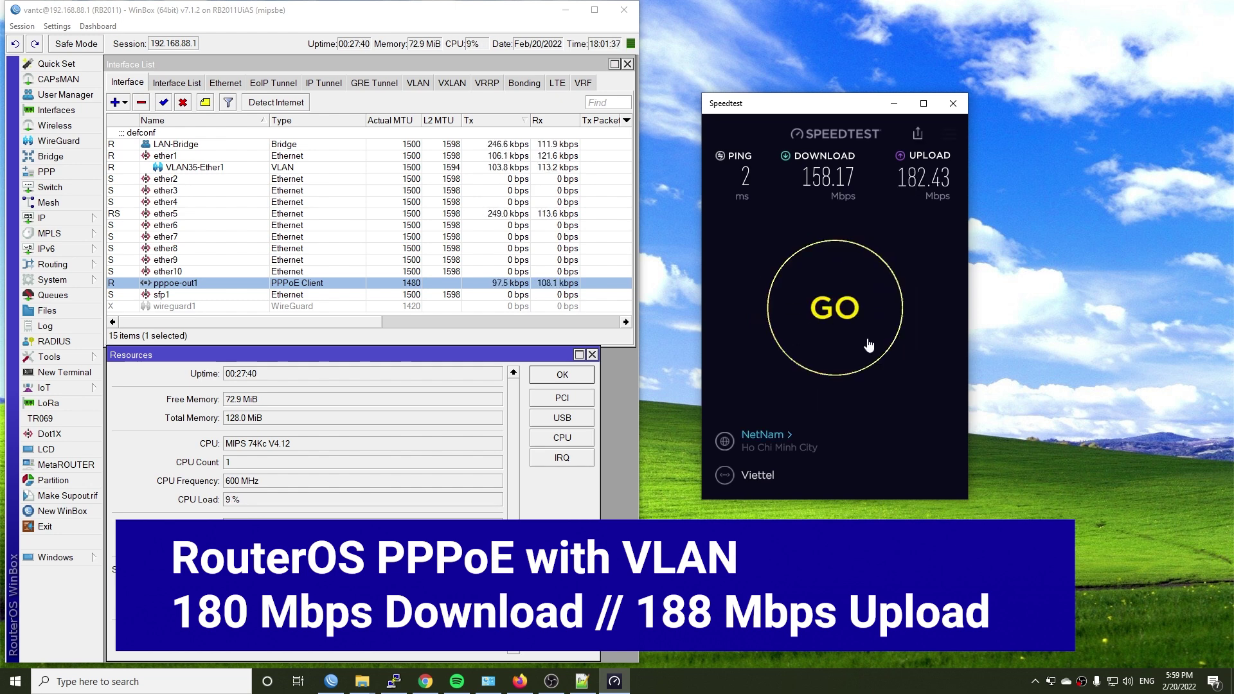
# - Speed-test against FPT Telecom, then Viettel Network, then enable software flow offloading
pyautogui.click(762, 434)
pyautogui.click(794, 223)
pyautogui.click(835, 296)
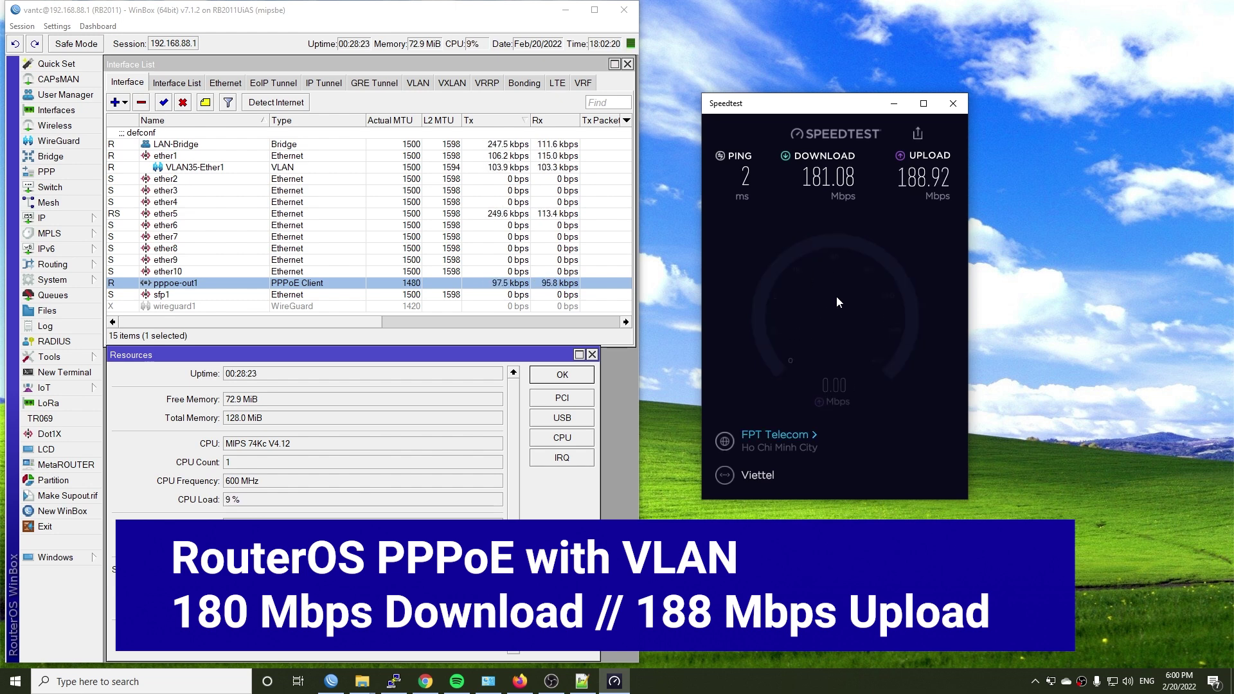
pyautogui.click(774, 435)
pyautogui.click(782, 118)
pyautogui.click(835, 299)
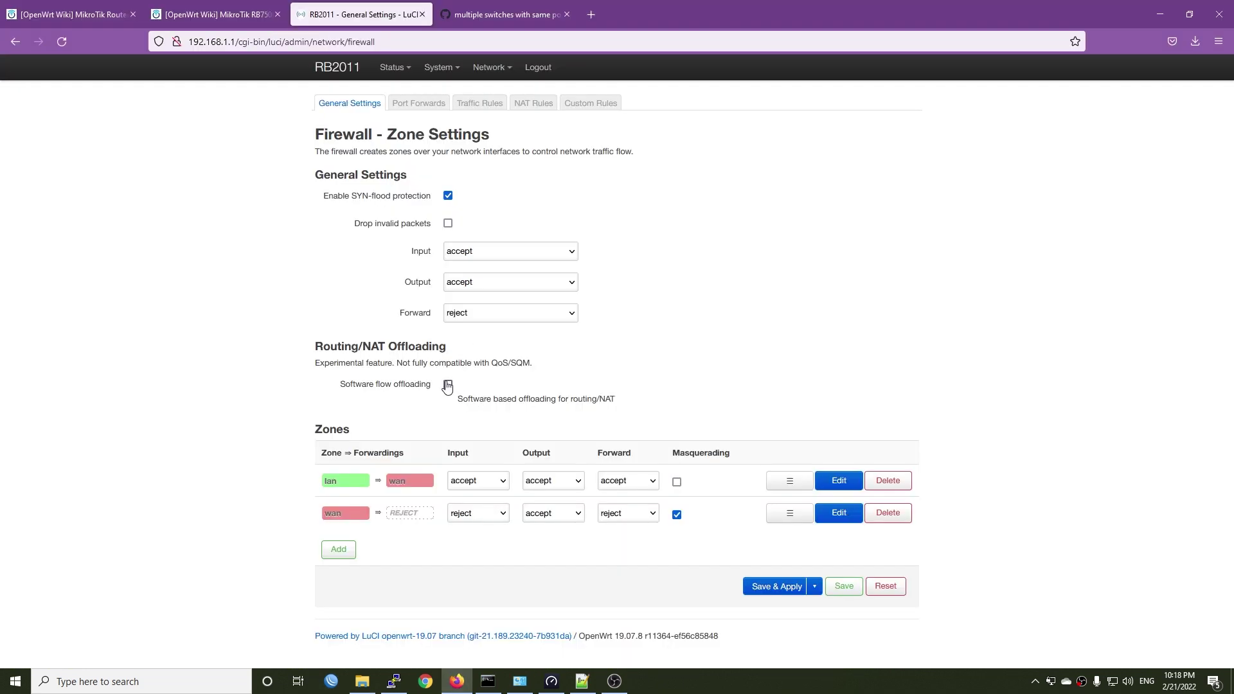
pyautogui.click(448, 385)
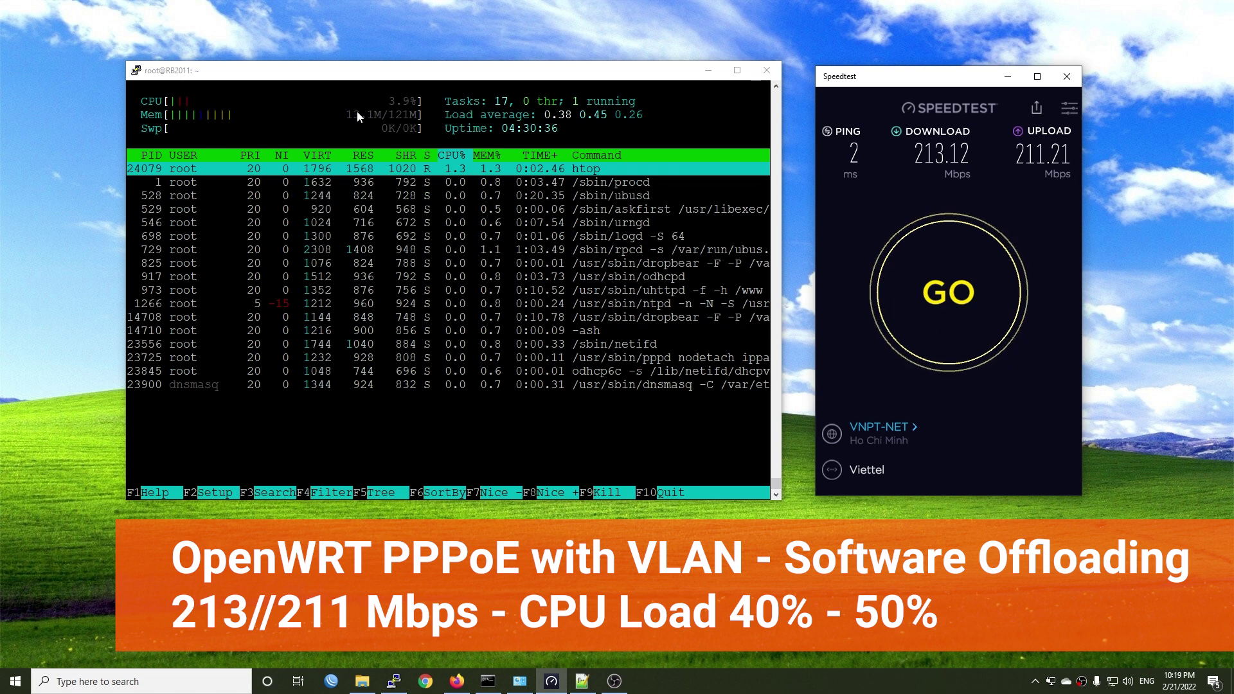
# - With flow offloading on, run a speed test reaching about 213 Mbps down, 211 Mbps up
pyautogui.click(958, 233)
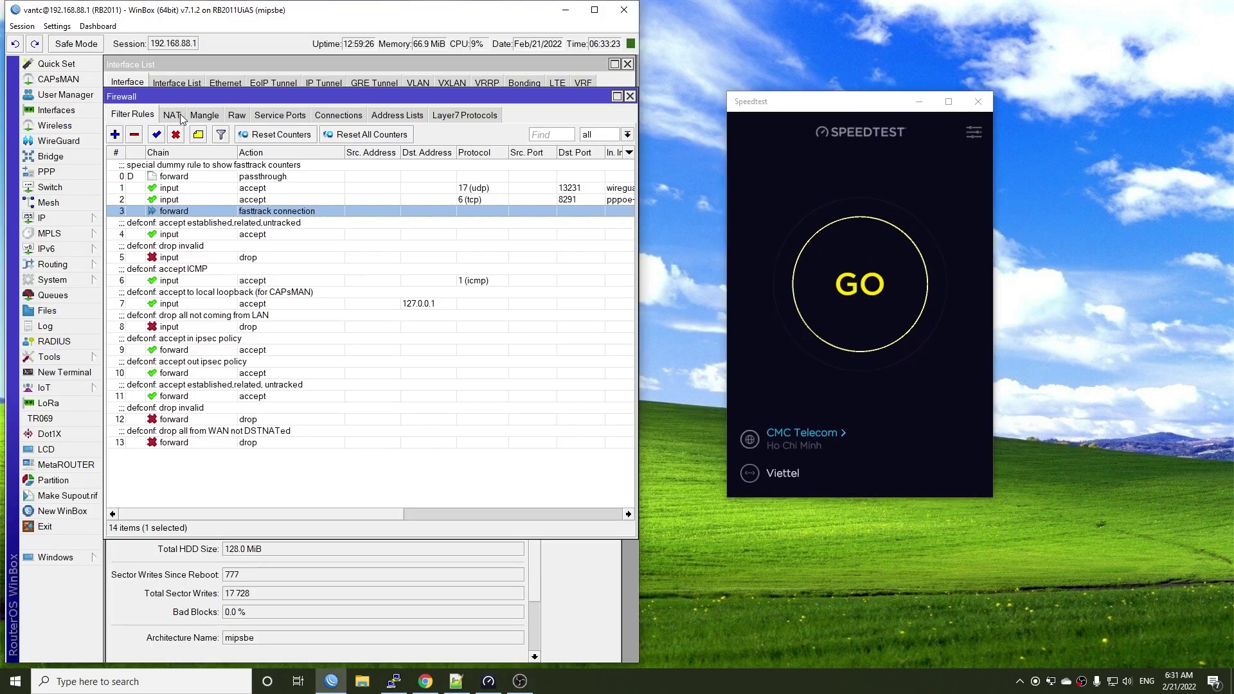
# - Check the NAT, Mangle and Raw firewall tables alongside the Fast Track rule in WinBox
pyautogui.click(179, 115)
pyautogui.click(202, 116)
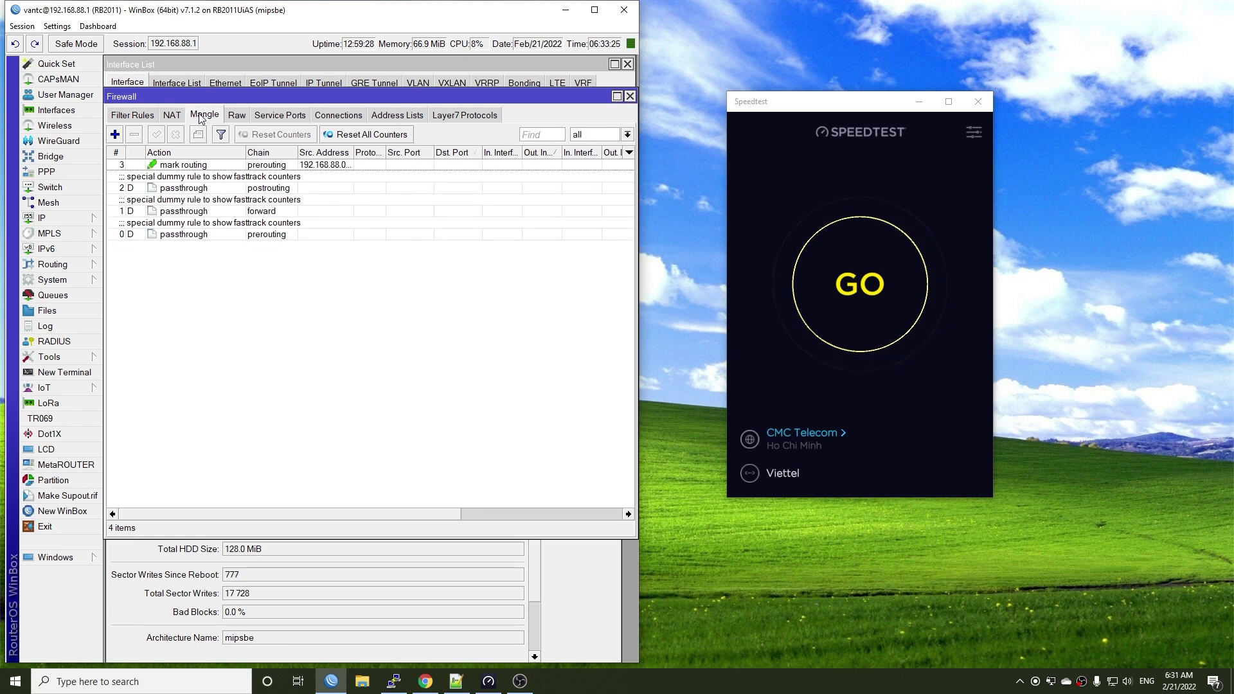
pyautogui.click(237, 115)
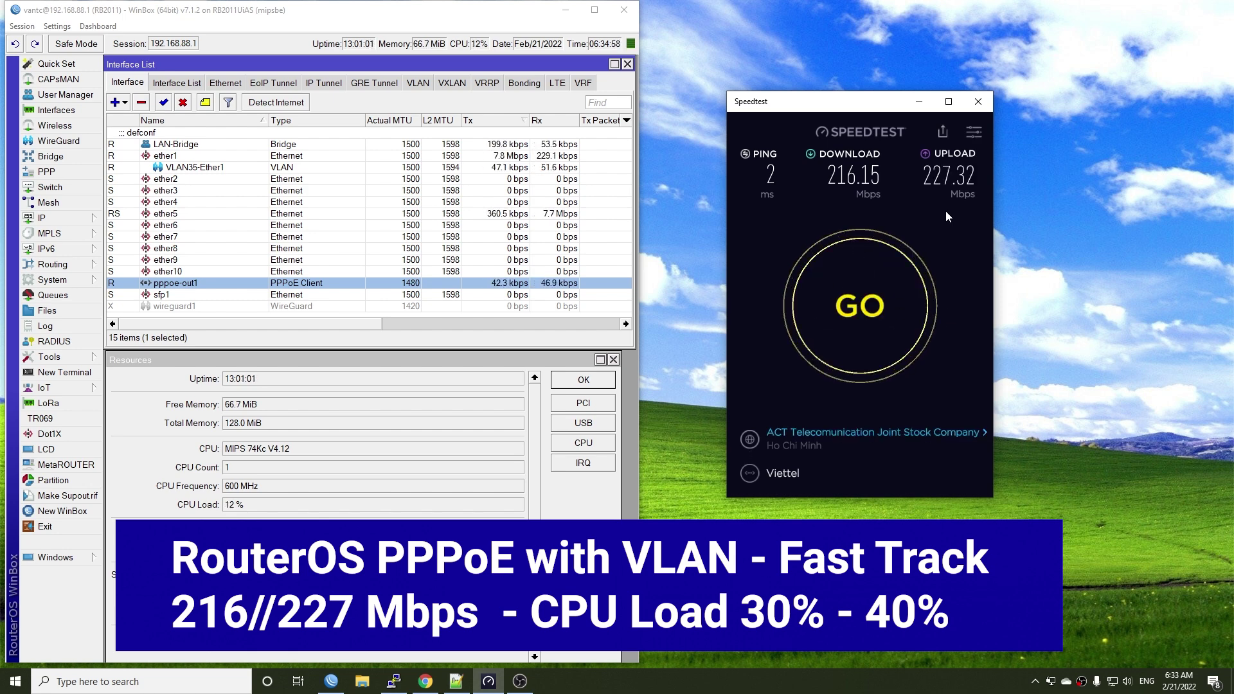
# - Speed-test against VNPT-NET, then VIETPN CO, LTD, reaching about 216 Mbps down, 227 up
pyautogui.click(916, 441)
pyautogui.click(835, 292)
pyautogui.click(873, 297)
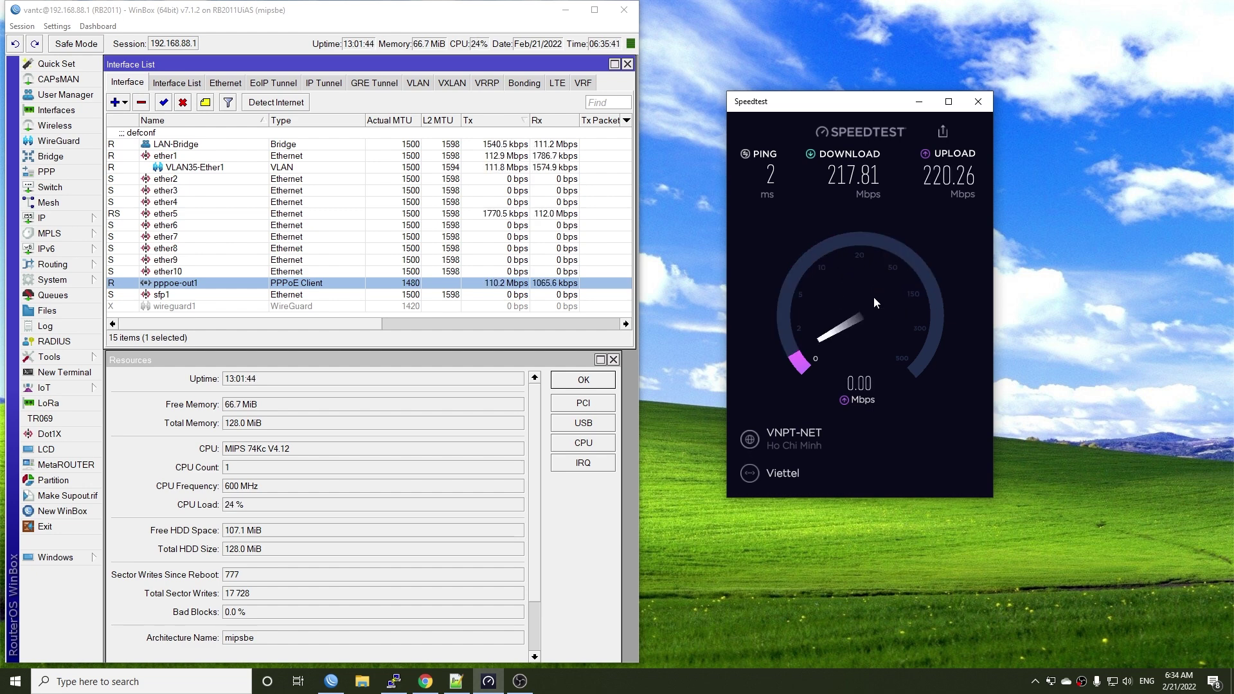
pyautogui.click(812, 430)
pyautogui.click(850, 389)
pyautogui.click(857, 371)
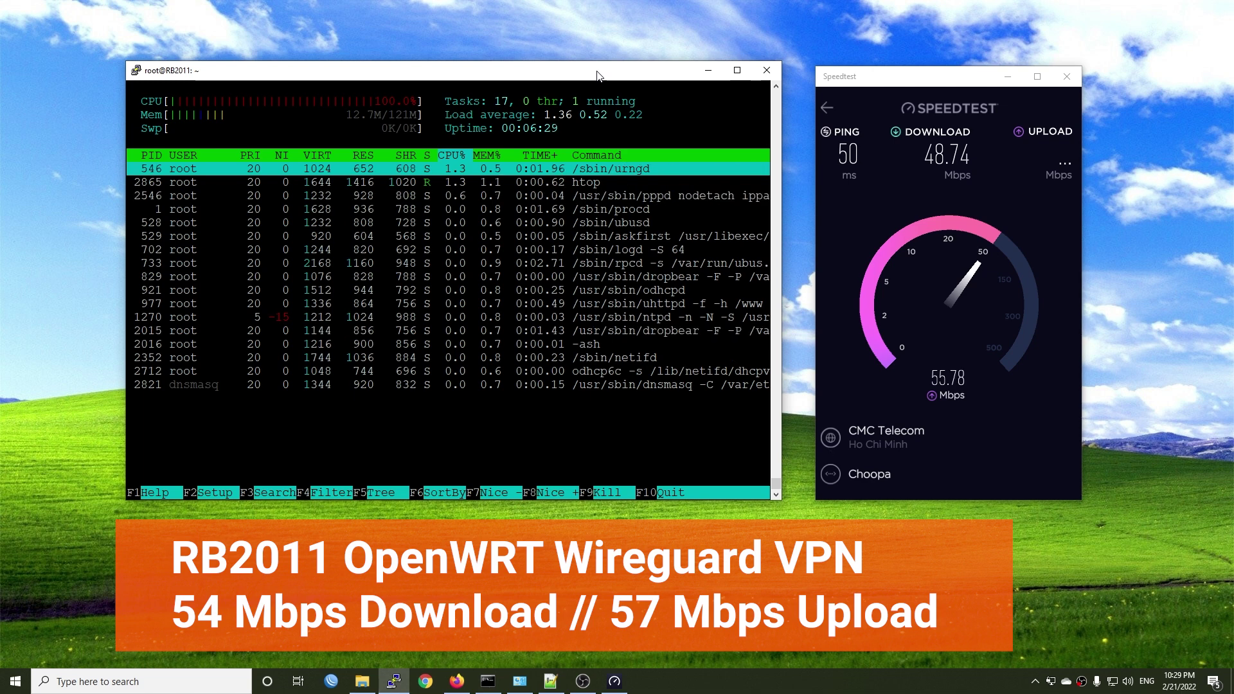
# - Speed-test through the OpenWRT WireGuard tunnel, getting about 54 Mbps down, 57 up at 100% CPU
pyautogui.click(895, 433)
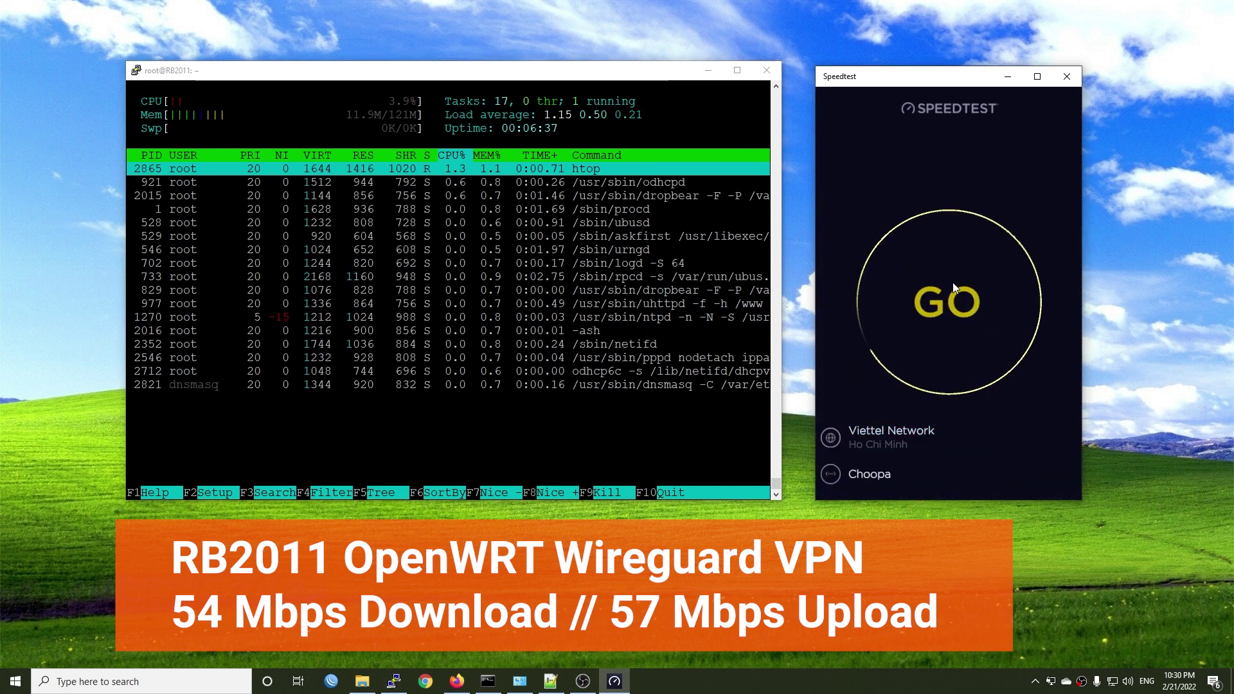
pyautogui.click(953, 283)
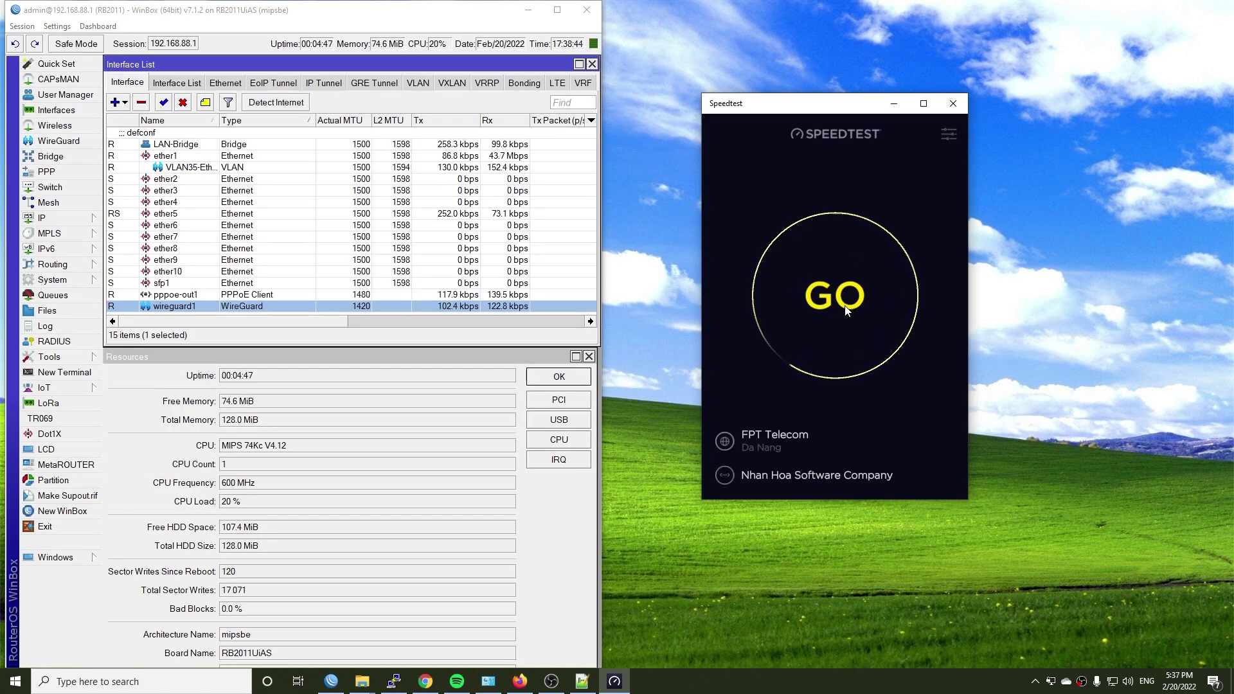
pyautogui.click(843, 308)
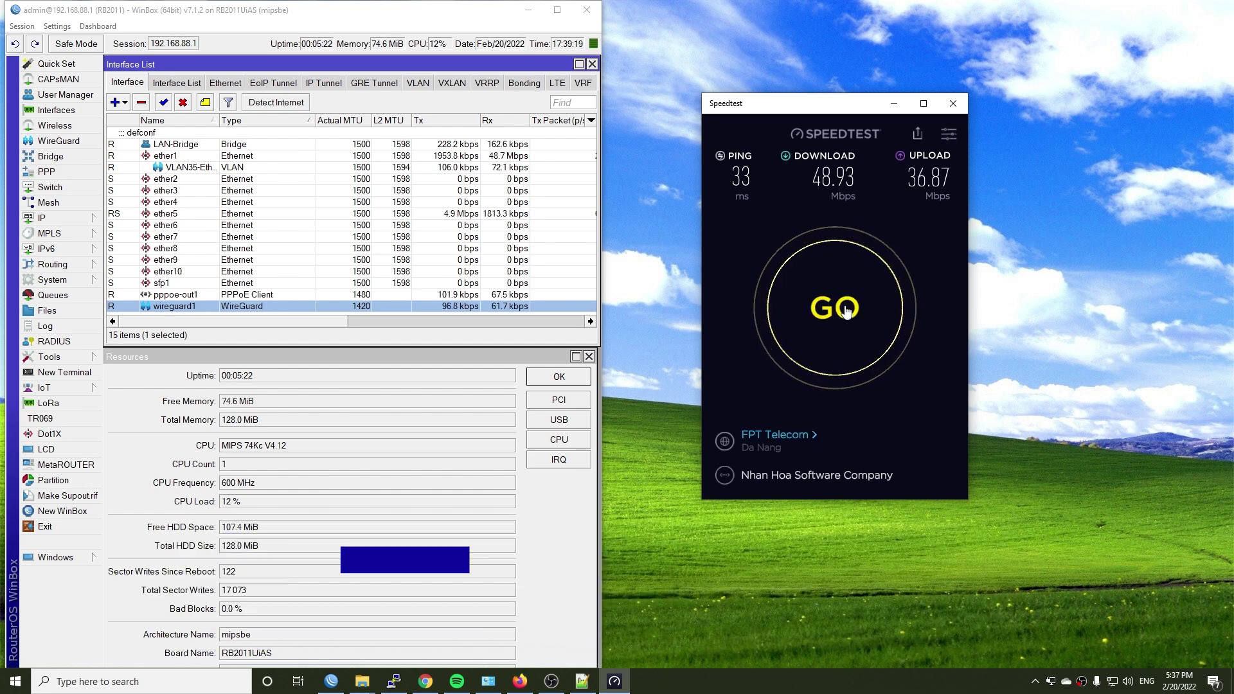
# - Speed-test RouterOS over WireGuard, about 49 Mbps down, while watching wireguard1 and CPU Load
pyautogui.click(861, 306)
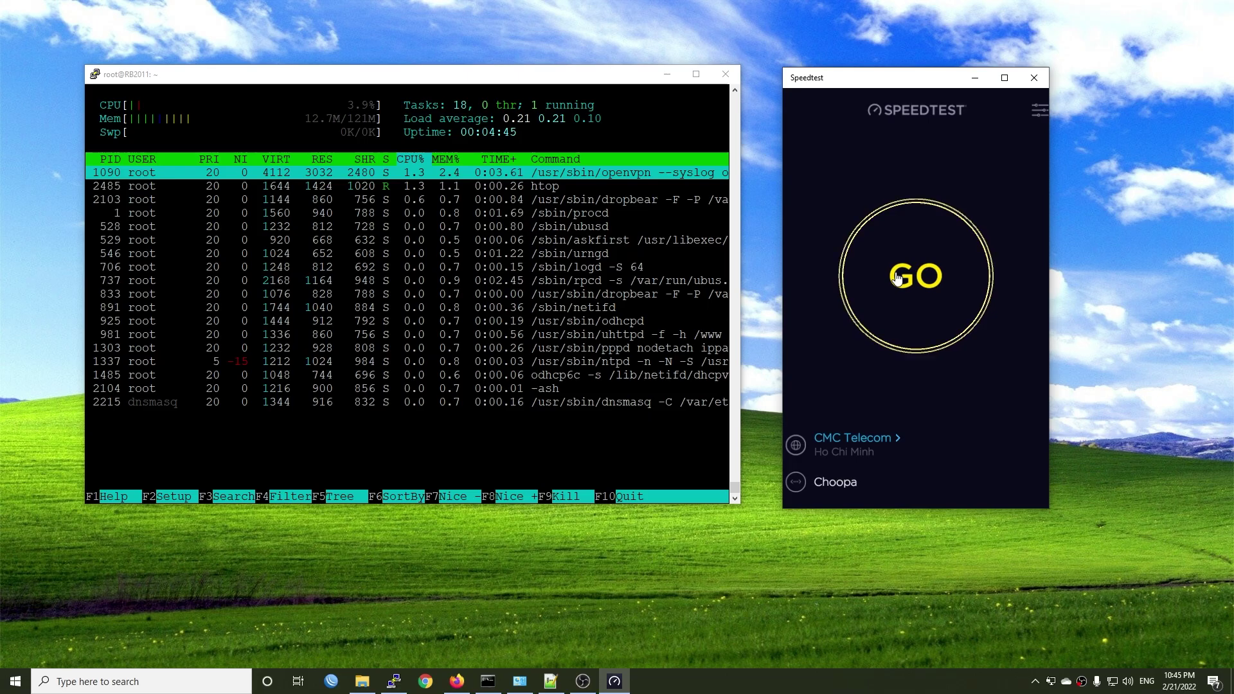
# - Speed-test through OpenVPN, then again on Viettel Network, getting only about 8 Mbps down
pyautogui.click(898, 277)
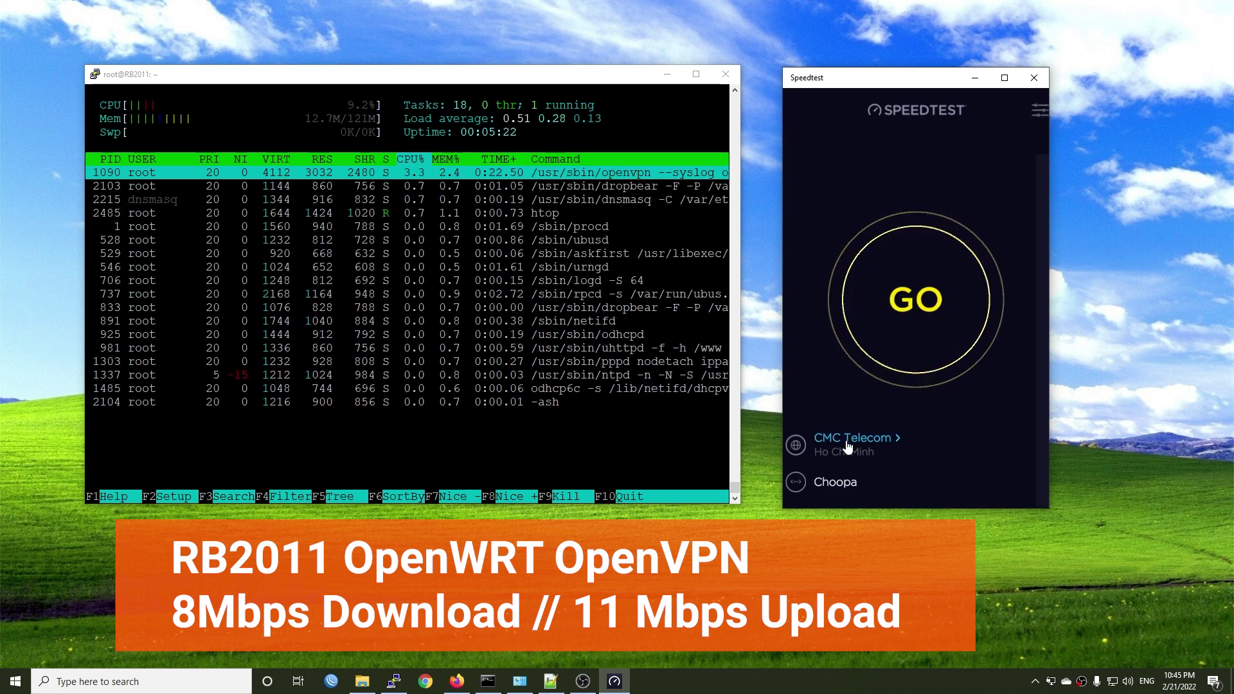
pyautogui.click(847, 447)
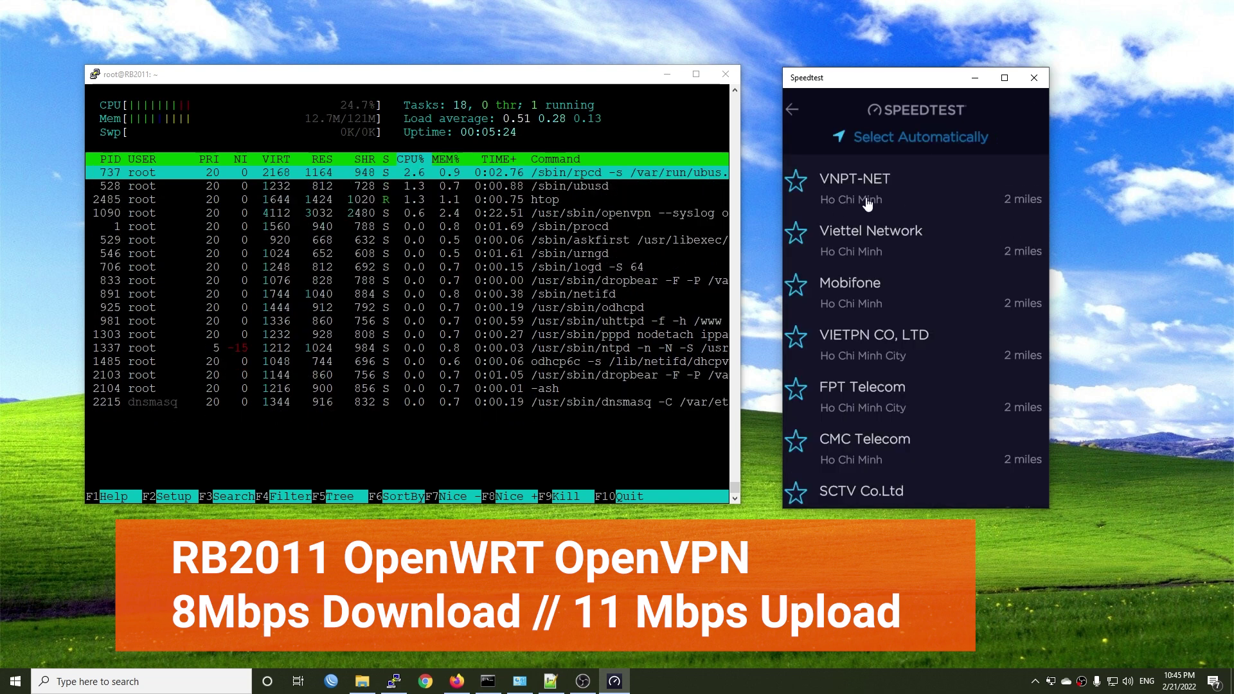
pyautogui.click(861, 235)
pyautogui.click(908, 268)
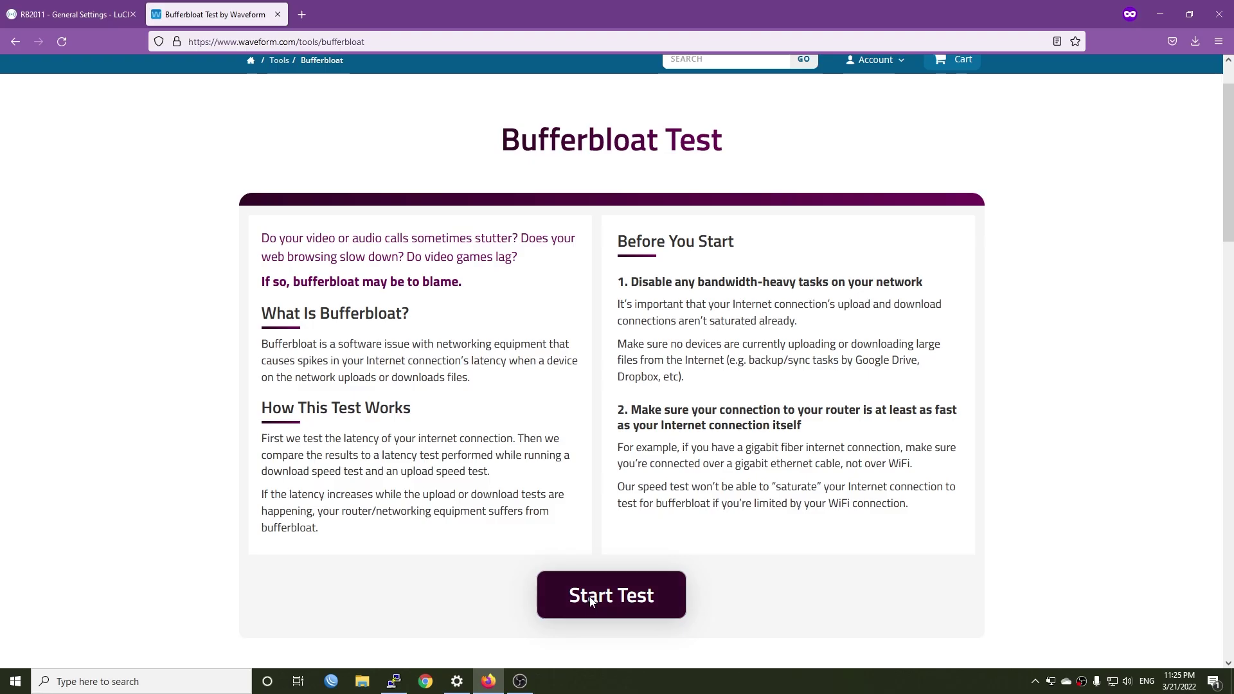
# - Run the Waveform bufferbloat test, apply the LuCI firewall changes, and rerun for grade B
pyautogui.click(591, 598)
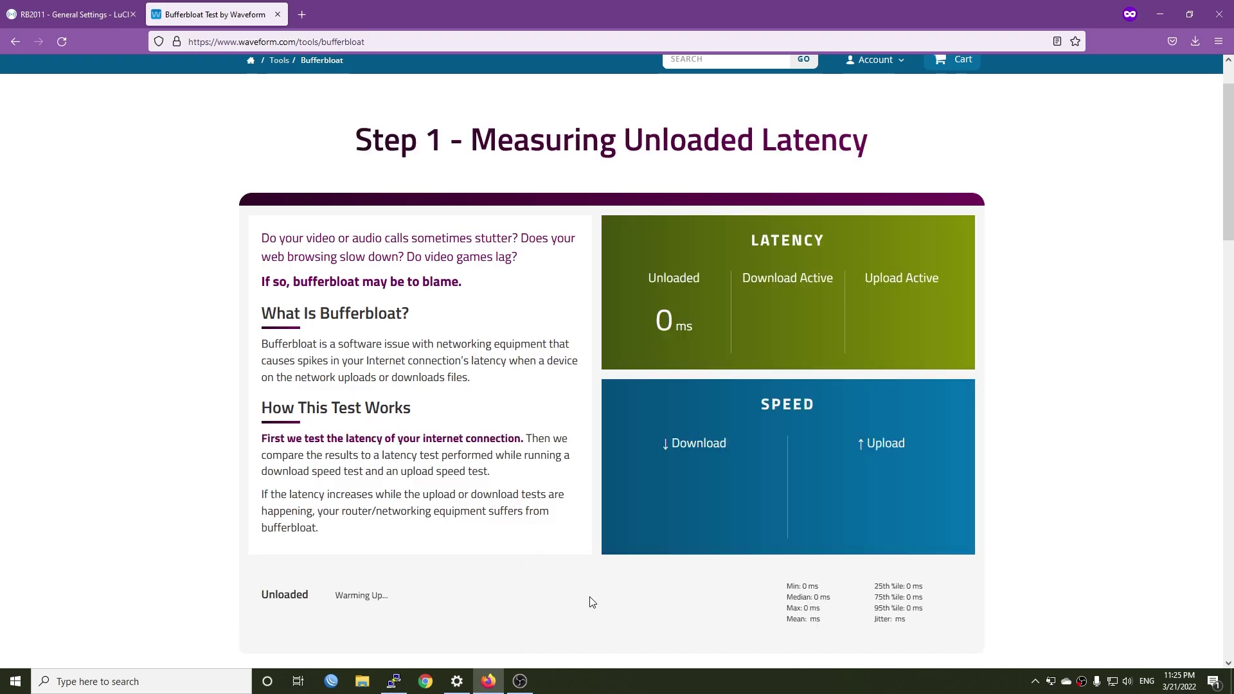
pyautogui.scroll(-1, 1231, 204)
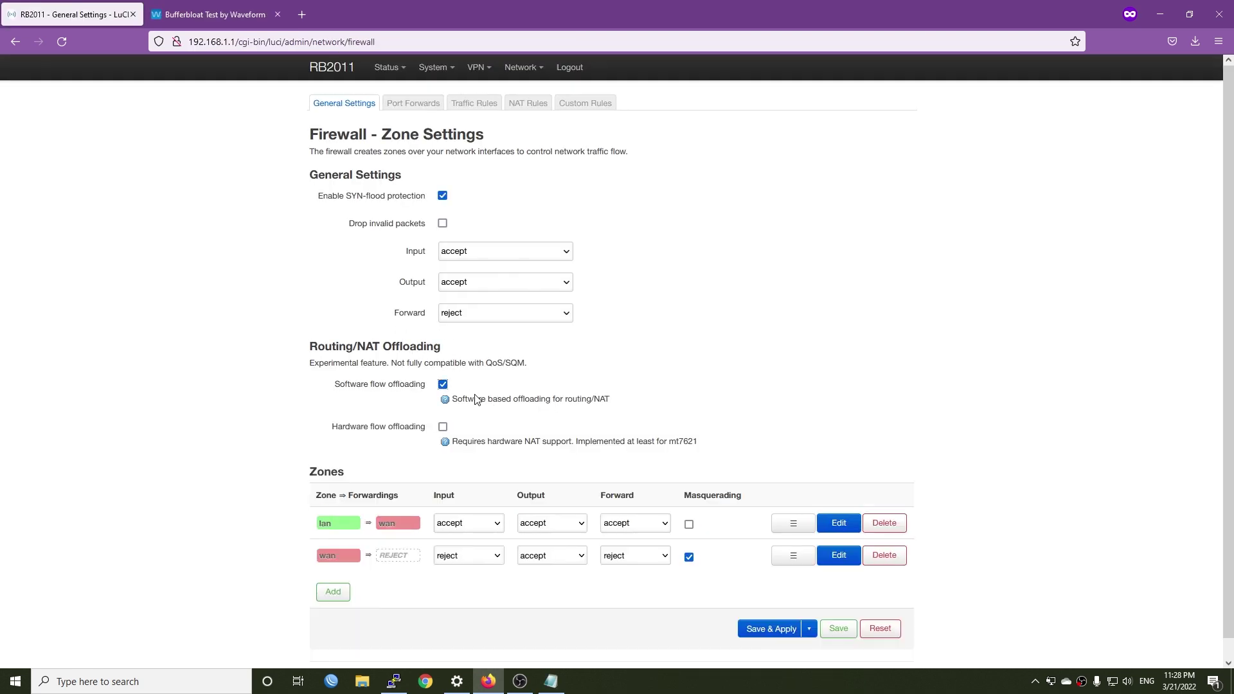
pyautogui.click(773, 628)
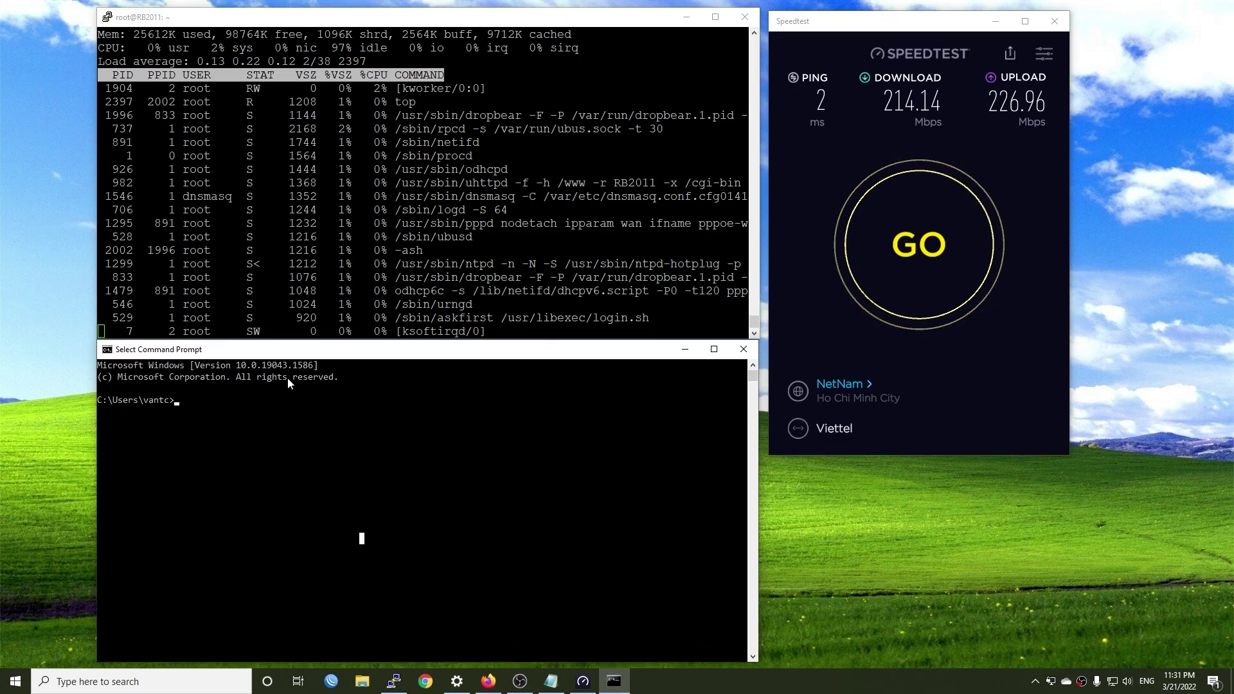
# - Ping 1.1.1.1, then restart it as a continuous ping with -t
pyautogui.write('ping 1.1.1.1')
pyautogui.press('Return')
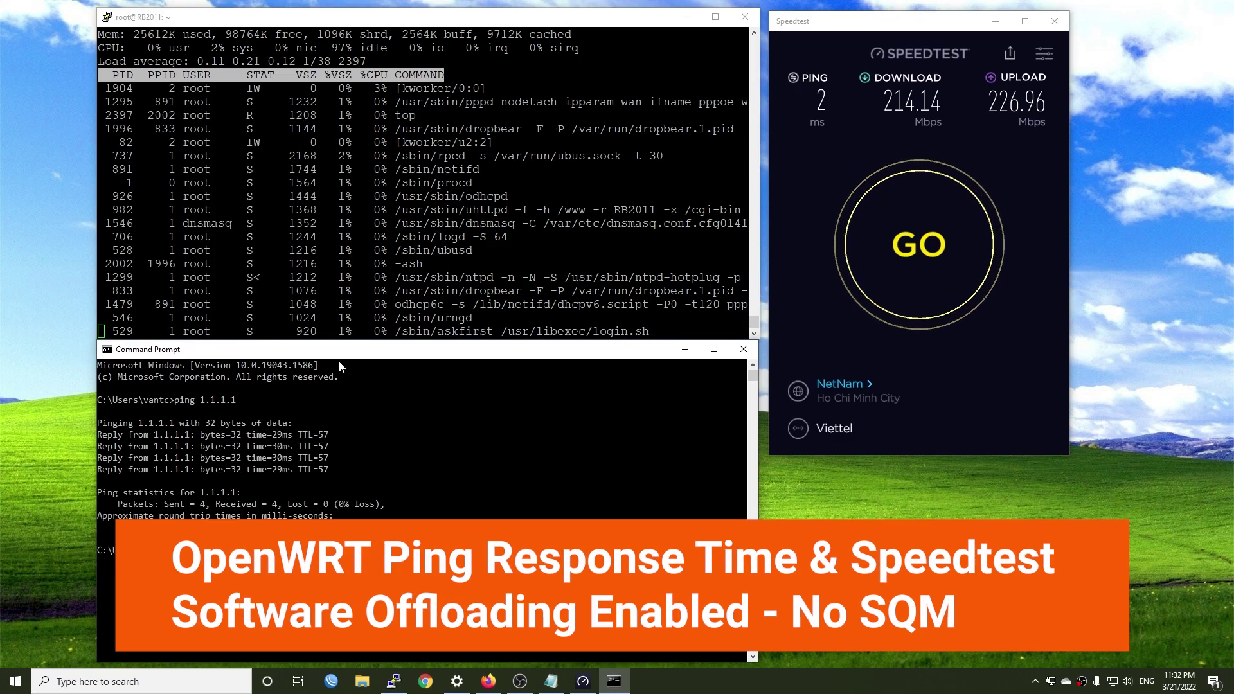
pyautogui.press('Up')
pyautogui.write('-t')
pyautogui.press('Return')
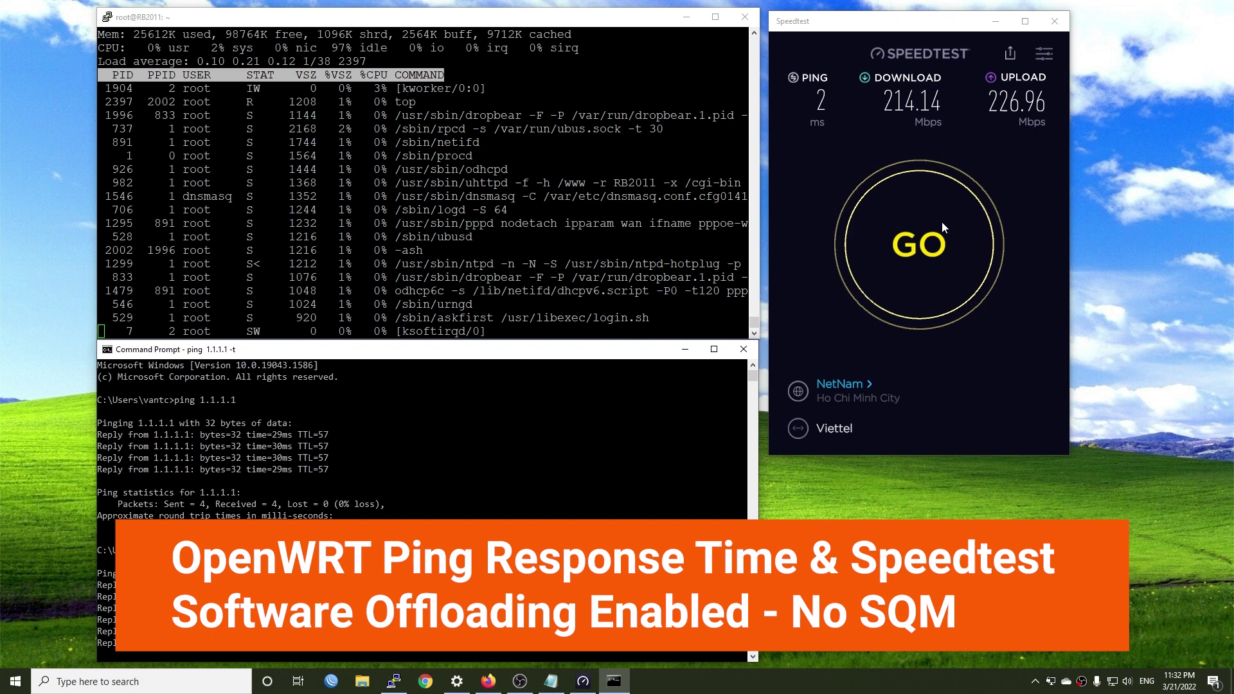
# - Run a speed test during the ping, then stop it and select the 29 ms round-trip summary
pyautogui.click(943, 228)
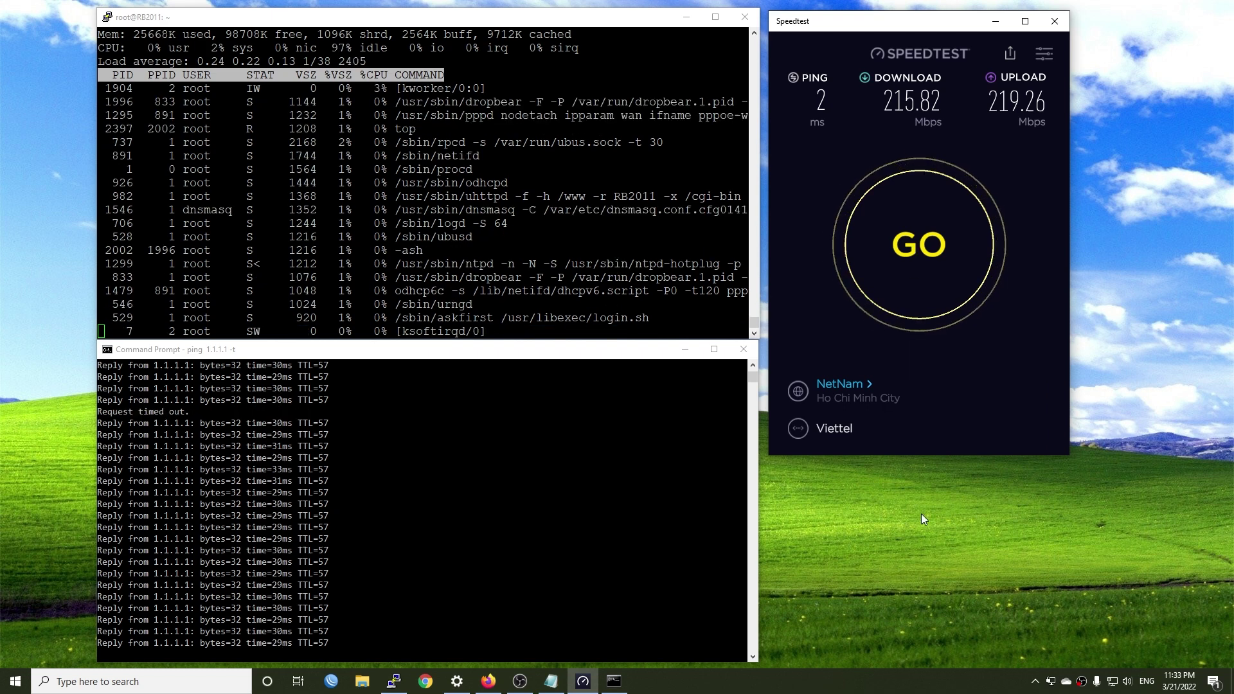
pyautogui.click(639, 550)
pyautogui.hotkey('ctrl', 'c')
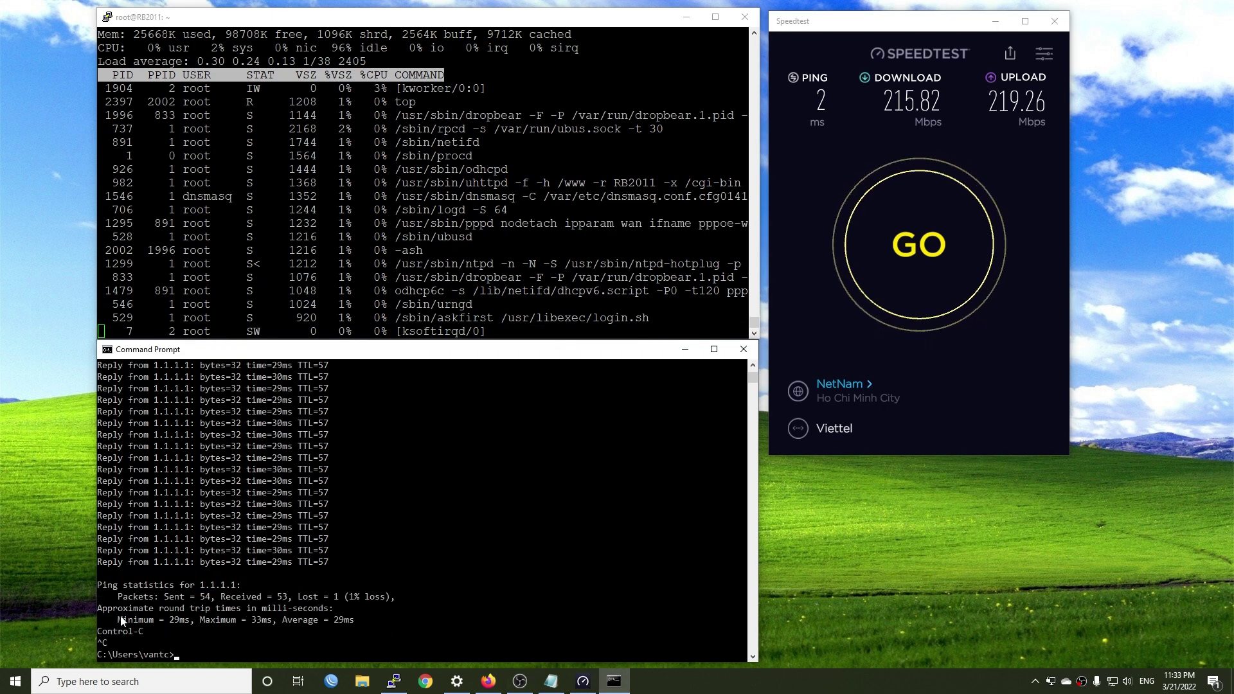
pyautogui.moveTo(121, 620); pyautogui.dragTo(354, 621)
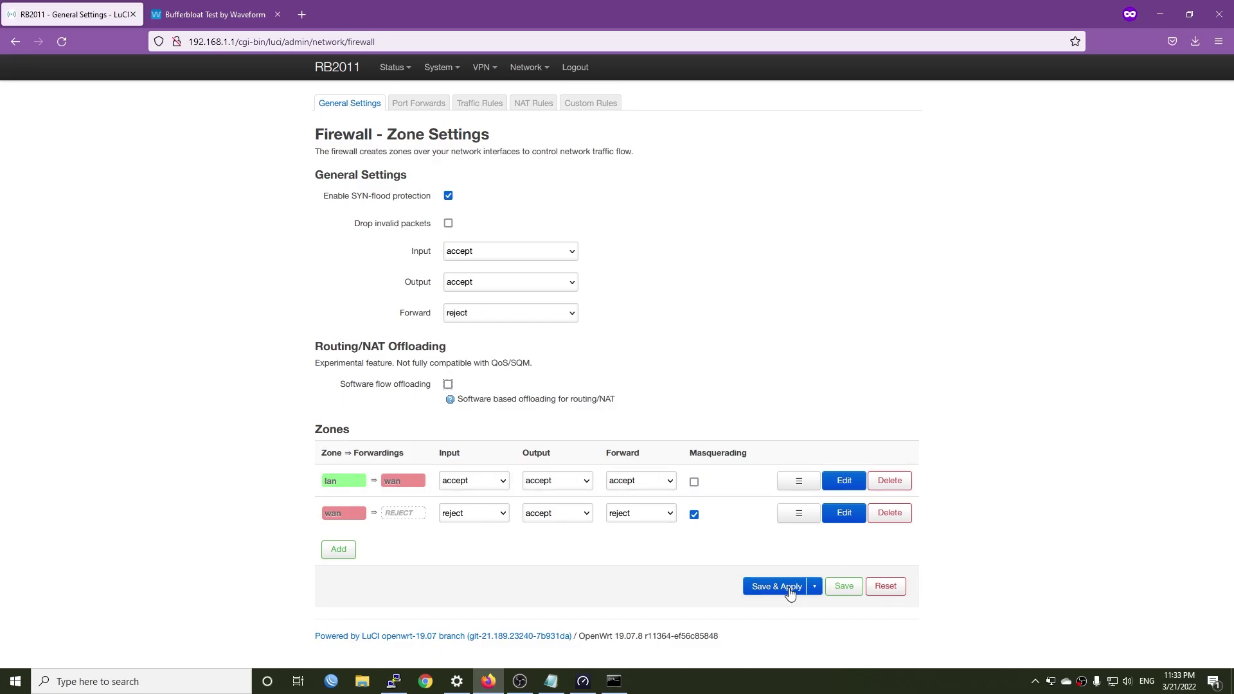
# - Restart the continuous 1.1.1.1 ping, speed-test to 191.99 down and 185.11 up, then stop the ping
pyautogui.click(797, 587)
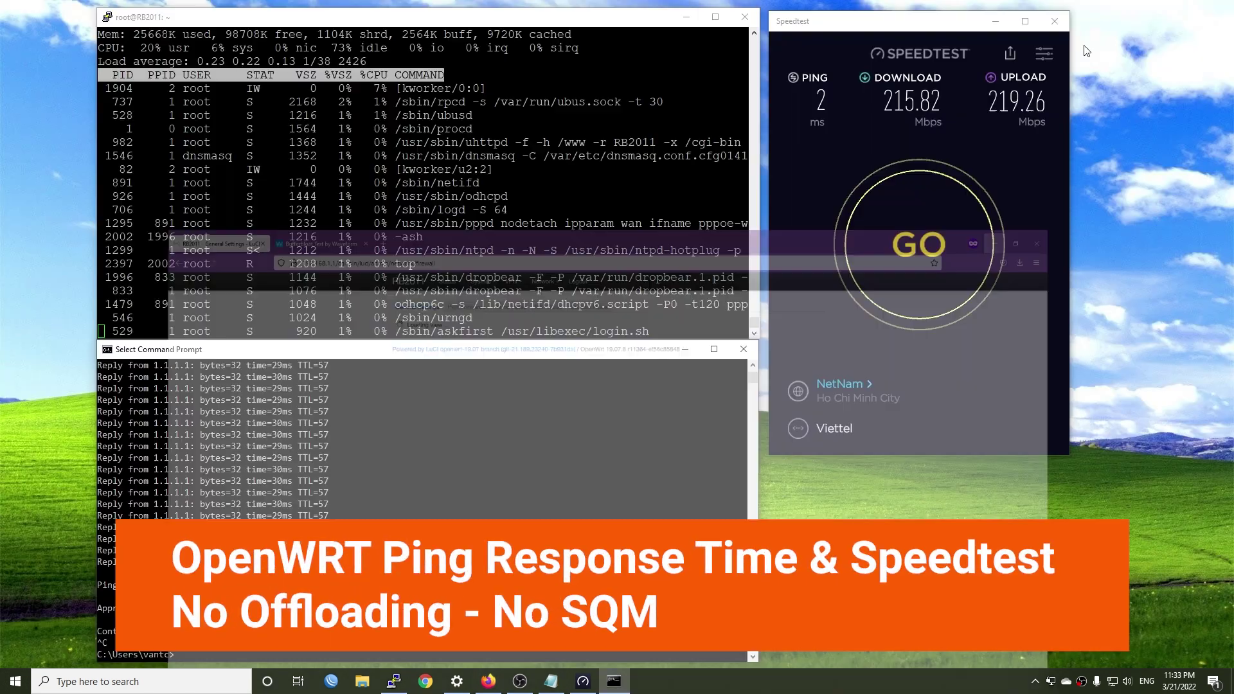
pyautogui.press('Return')
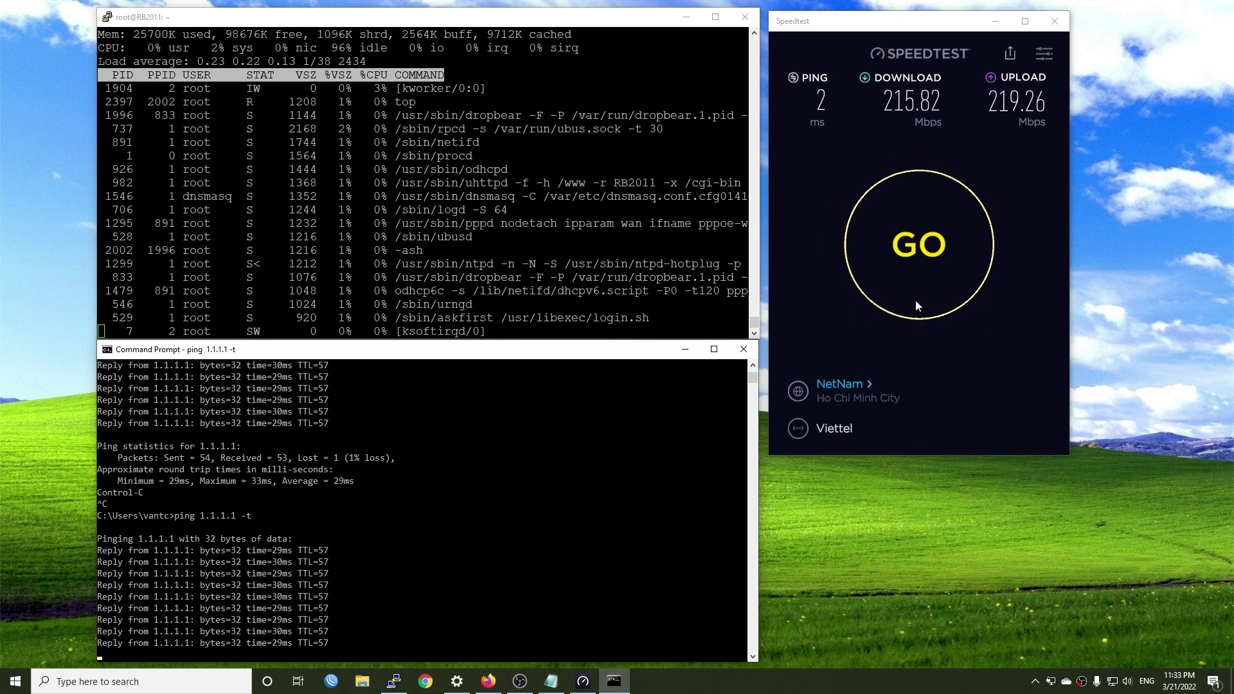
pyautogui.click(887, 249)
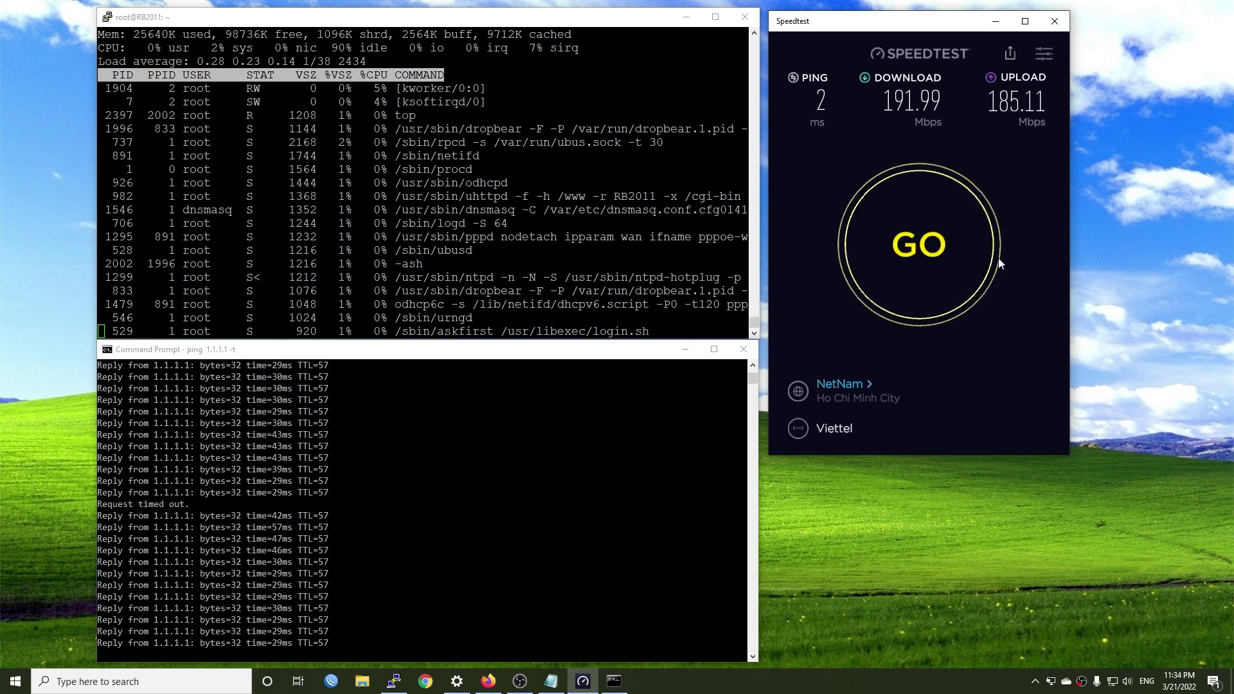
pyautogui.click(665, 473)
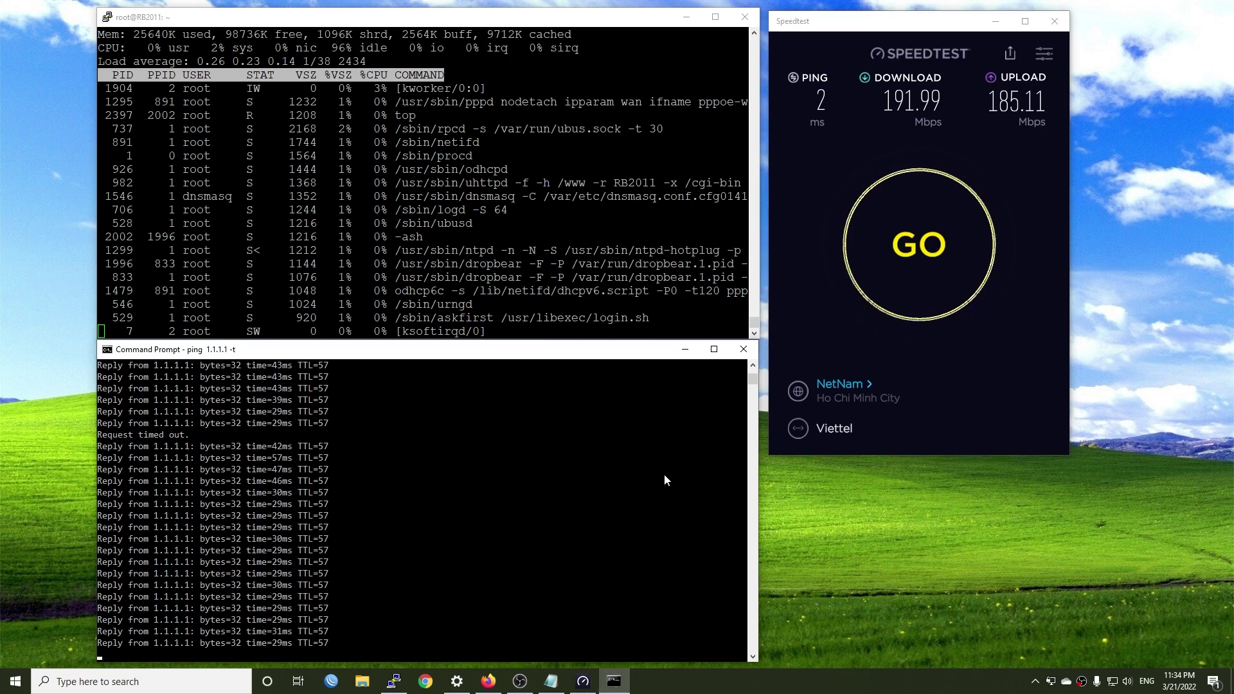
pyautogui.hotkey('ctrl', 'c')
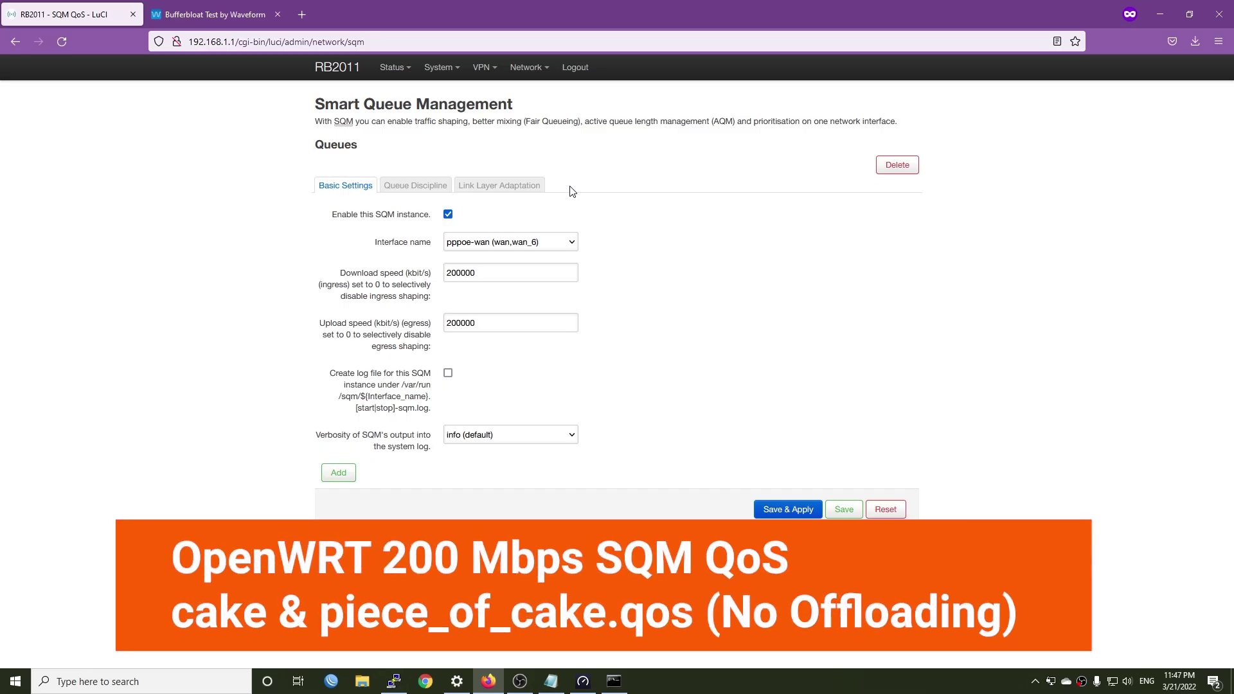
# - Set the SQM queue discipline to cake with the piece_of_cake.qos setup script
pyautogui.click(406, 187)
pyautogui.click(507, 218)
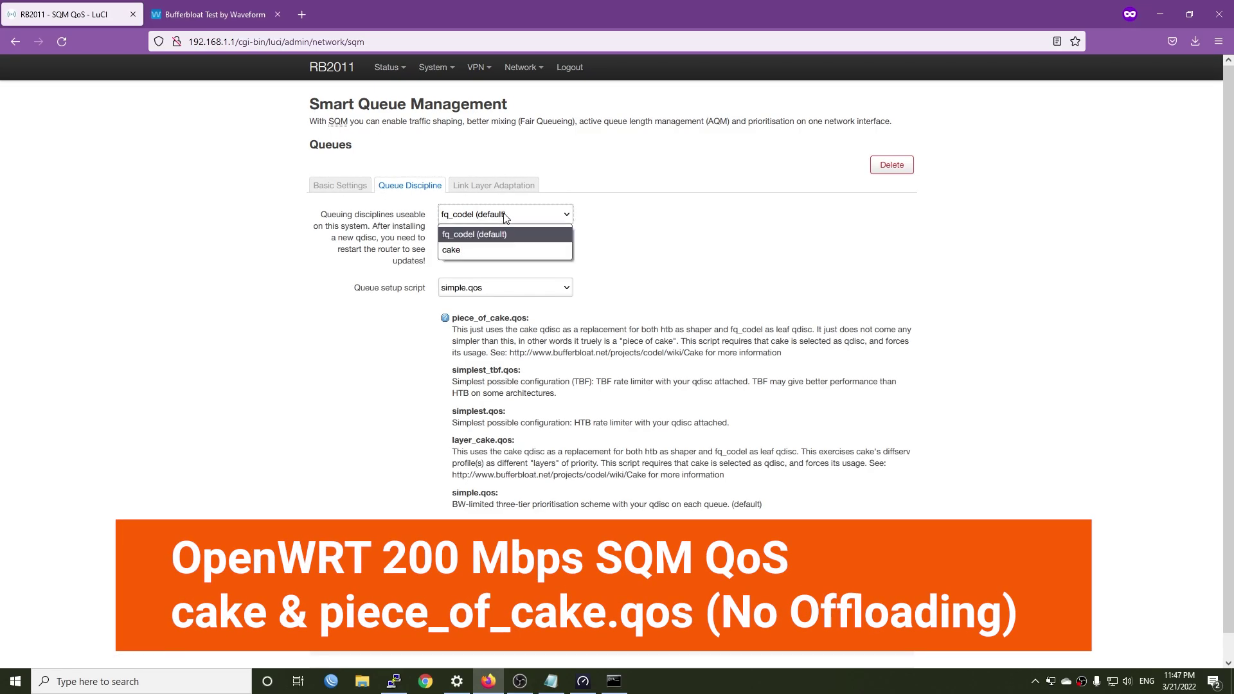
pyautogui.click(476, 251)
pyautogui.click(495, 288)
pyautogui.click(496, 306)
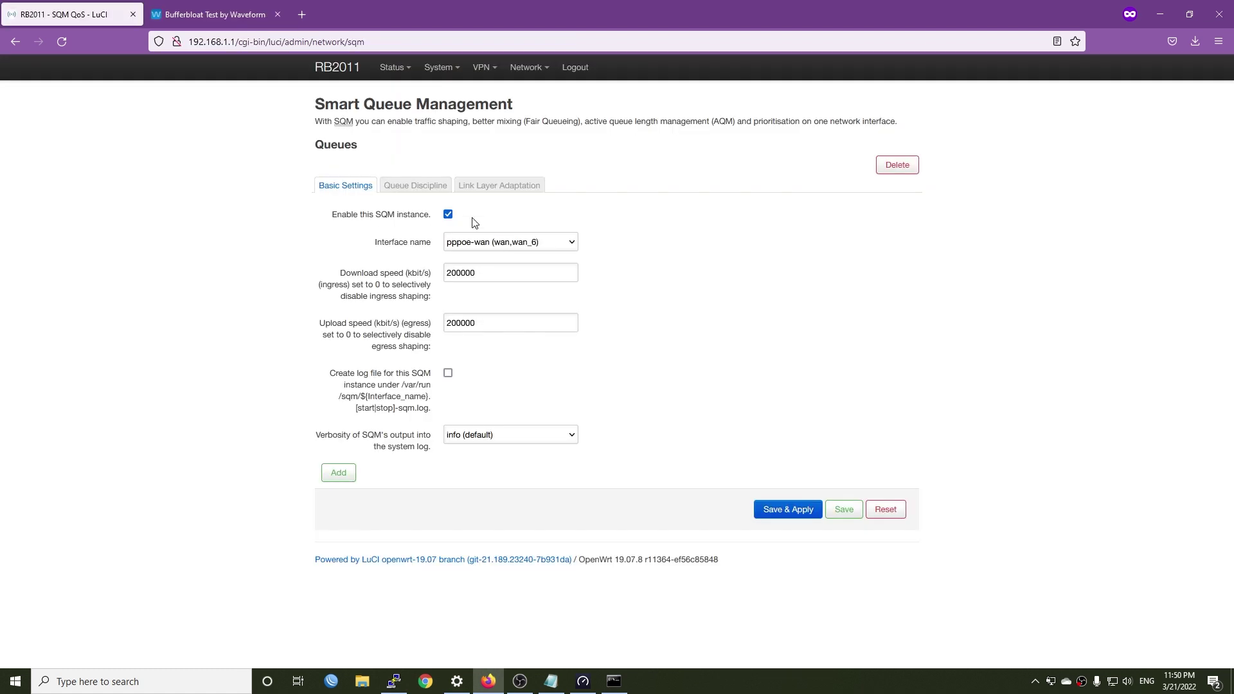
# - Save and apply software flow offloading, then start a new bufferbloat test
pyautogui.click(426, 189)
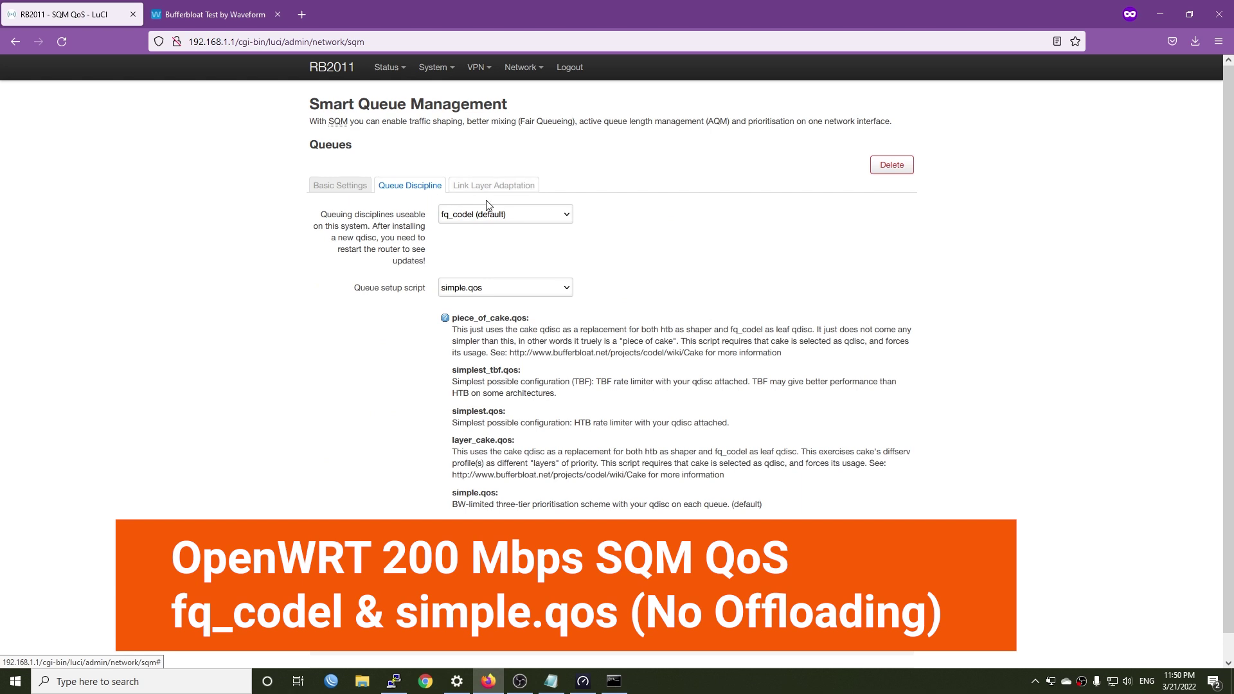
pyautogui.click(340, 186)
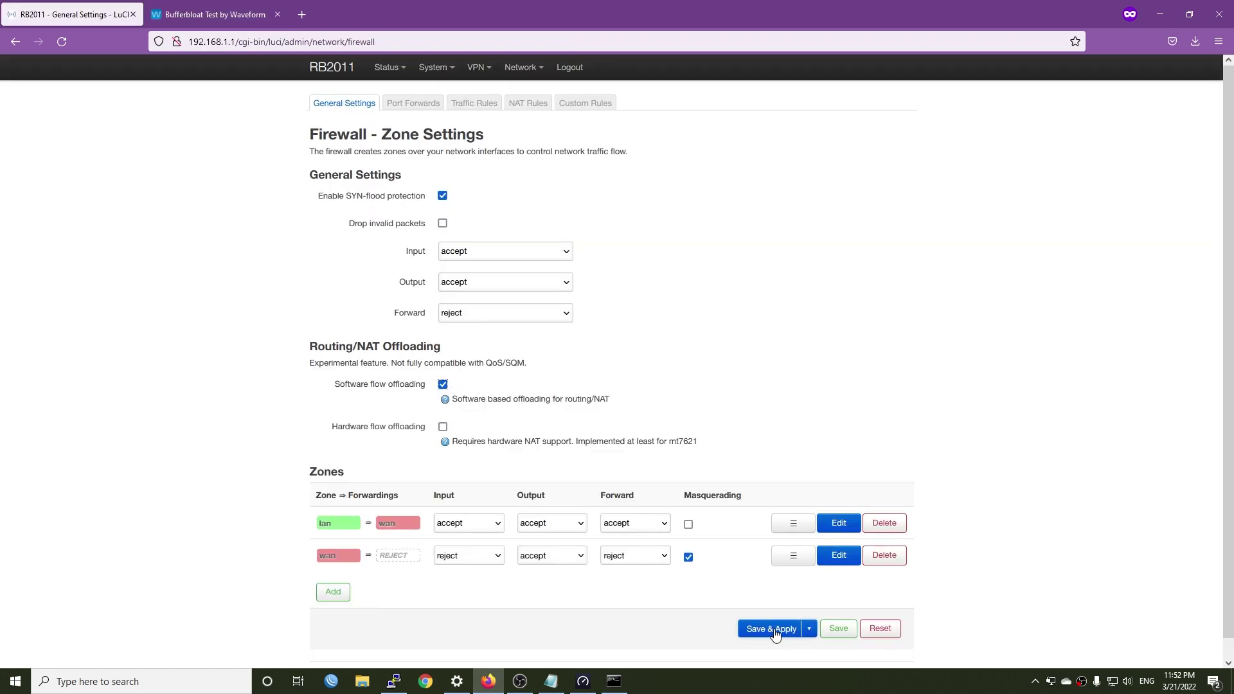
pyautogui.click(775, 634)
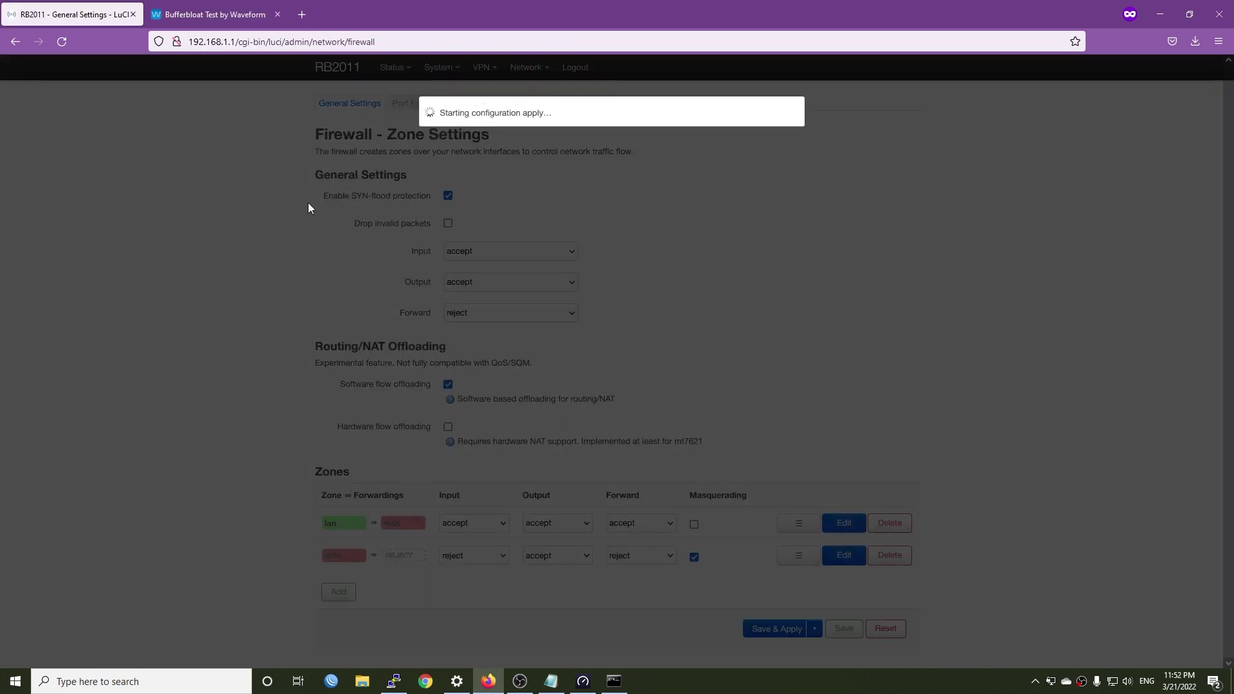
pyautogui.click(225, 13)
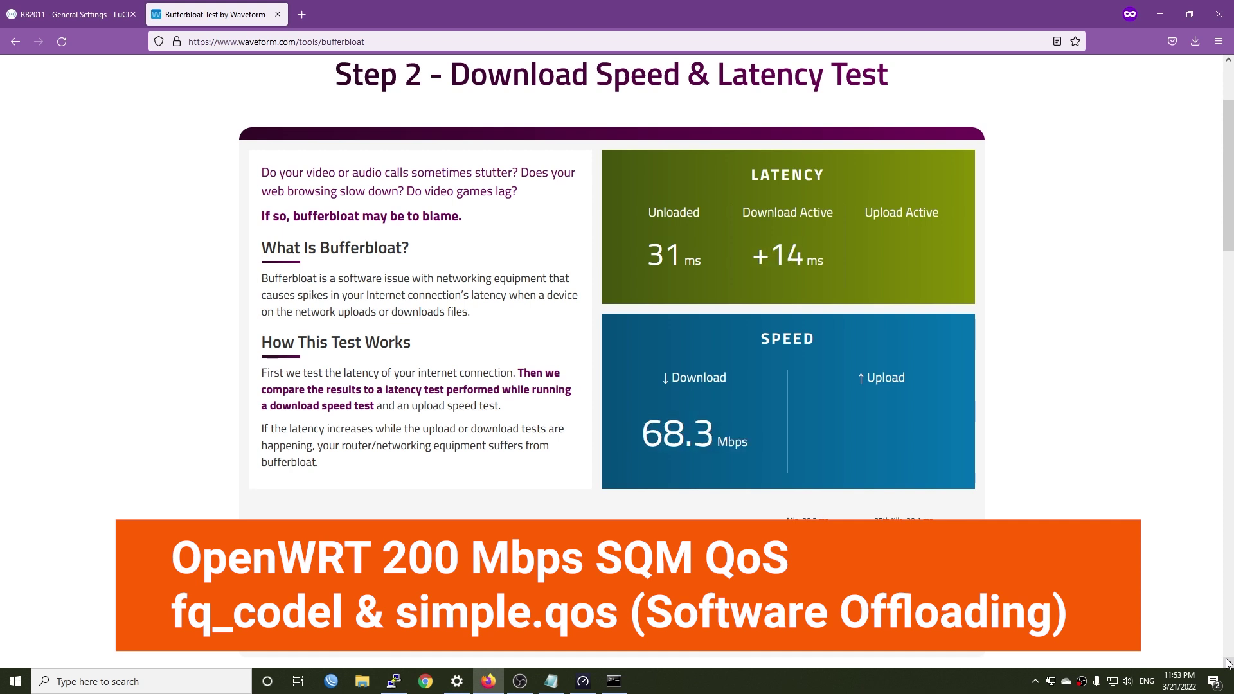
pyautogui.click(1228, 663)
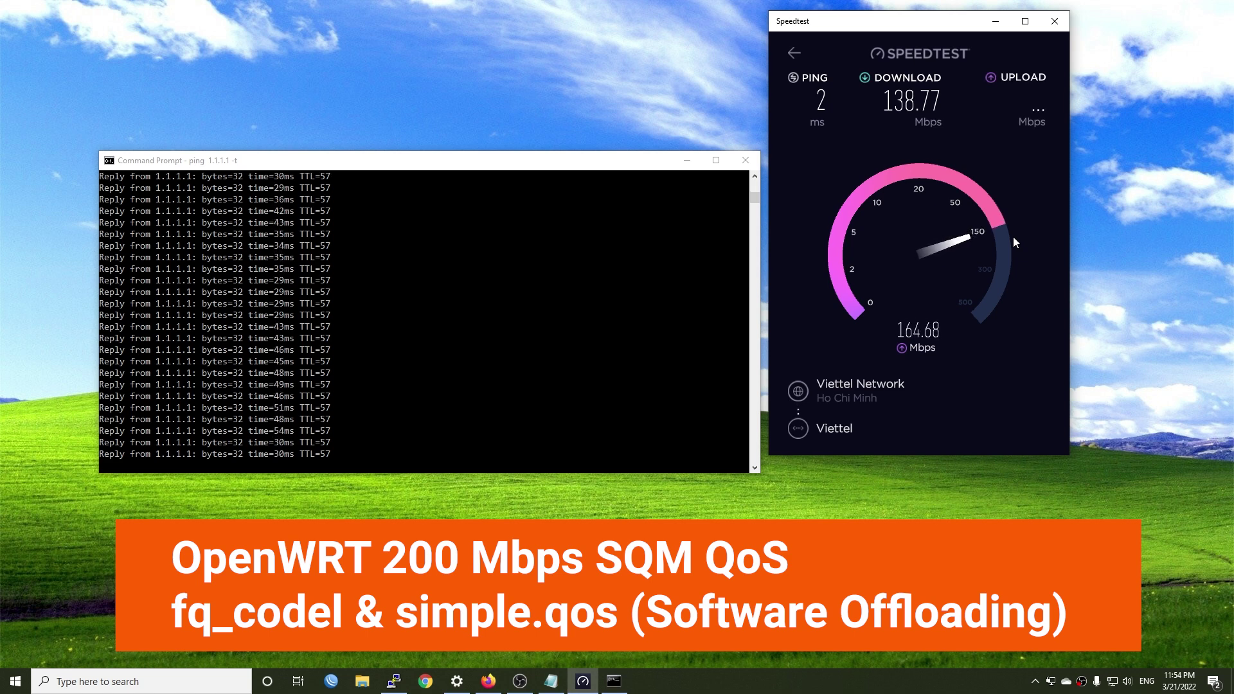
# - Stop the ping to 1.1.1.1 and copy its replies and statistics
pyautogui.click(252, 426)
pyautogui.hotkey('ctrl', 'c')
pyautogui.moveTo(119, 430); pyautogui.dragTo(378, 432)
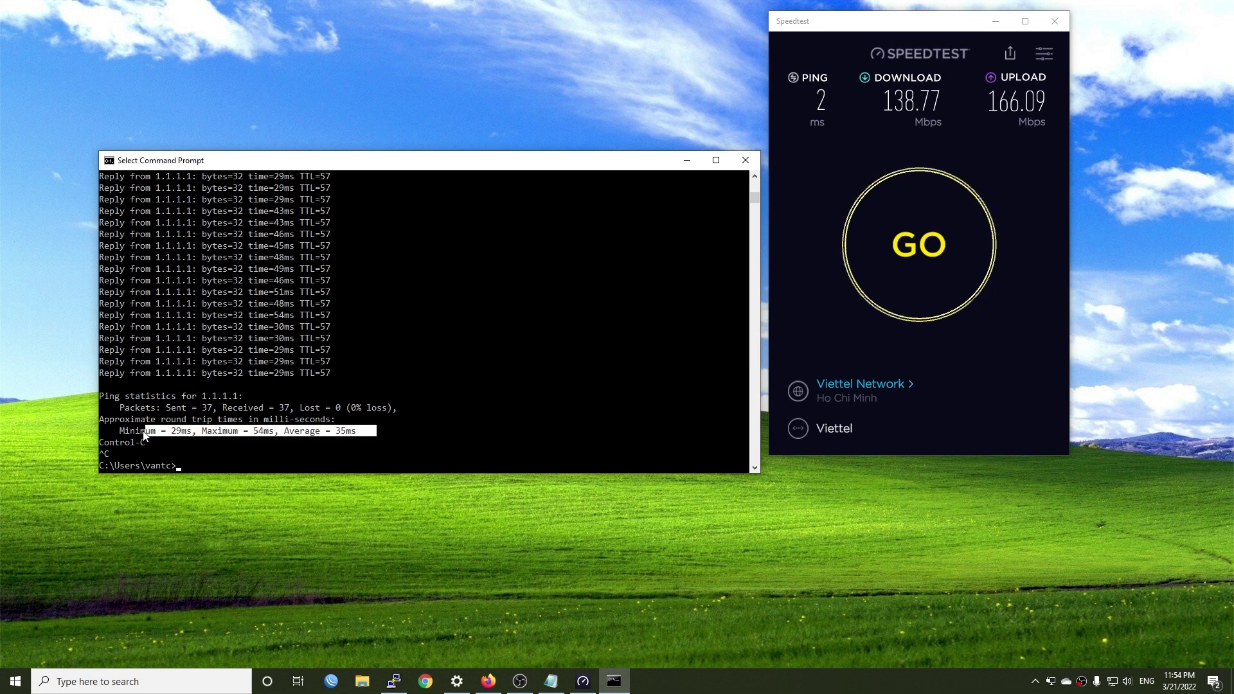
pyautogui.moveTo(340, 305); pyautogui.dragTo(340, 275)
pyautogui.rightClick(340, 275)
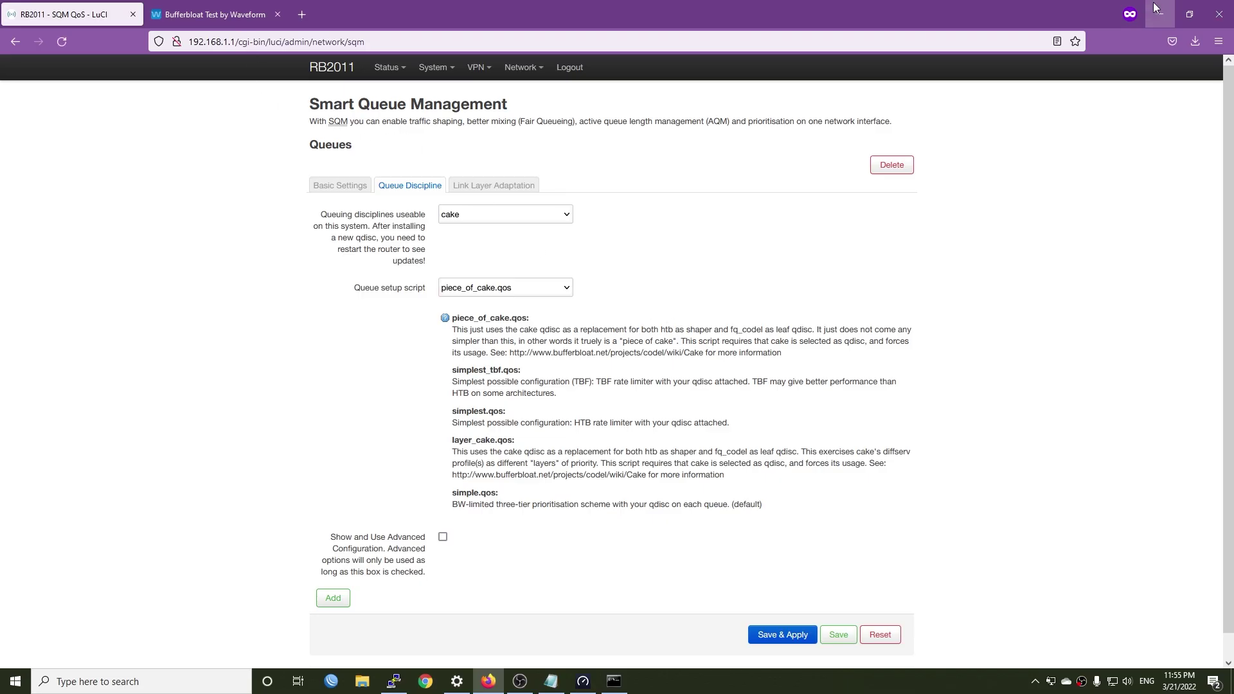
pyautogui.click(1154, 7)
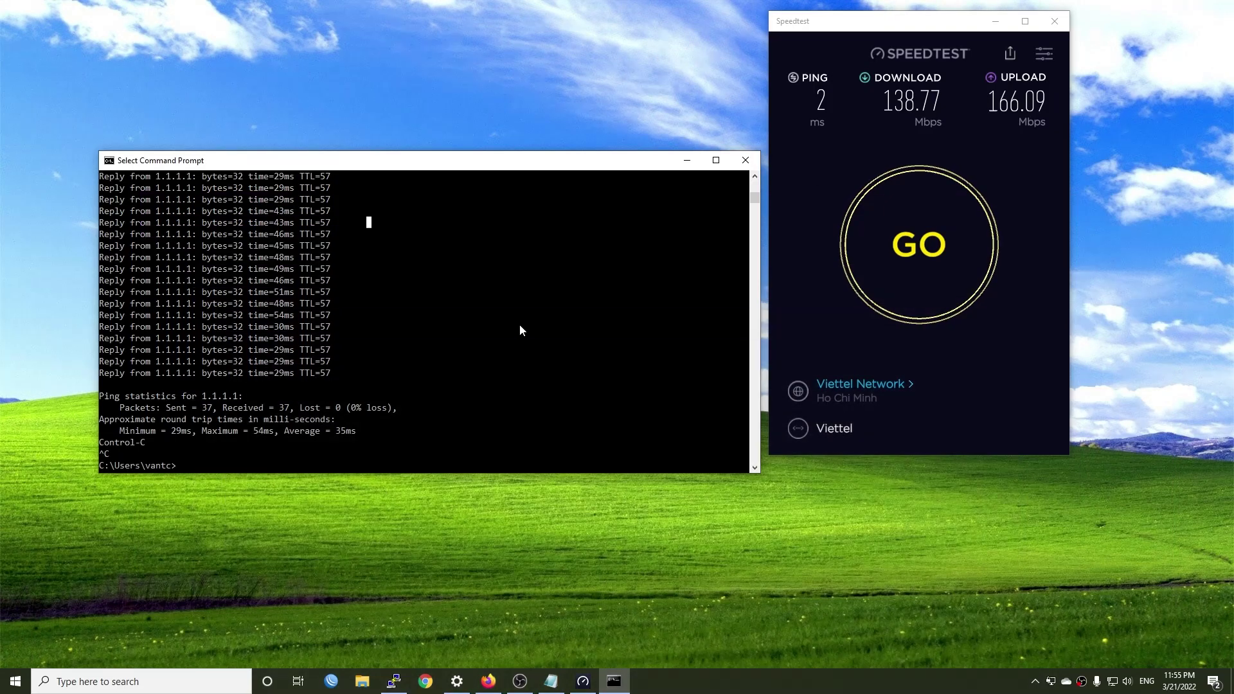
# - Restart the continuous 1.1.1.1 ping during the Speedtest, then stop it for statistics
pyautogui.press('Up')
pyautogui.press('Return')
pyautogui.click(920, 253)
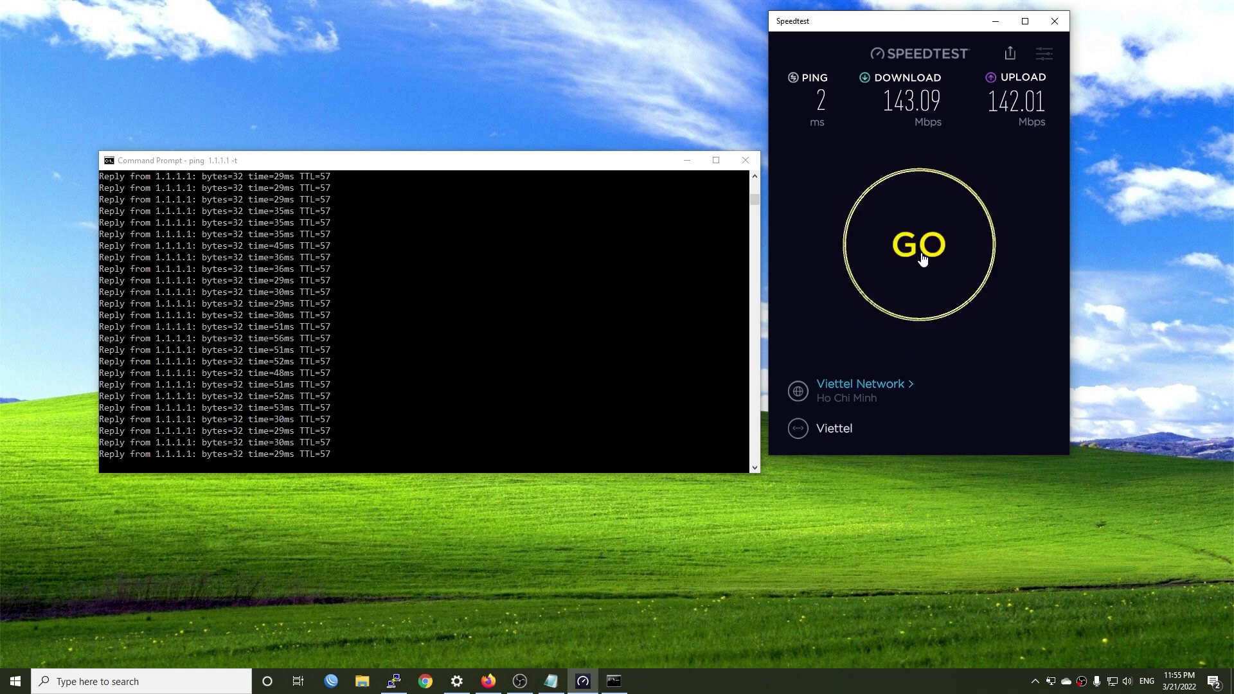
pyautogui.click(615, 321)
pyautogui.hotkey('ctrl', 'c')
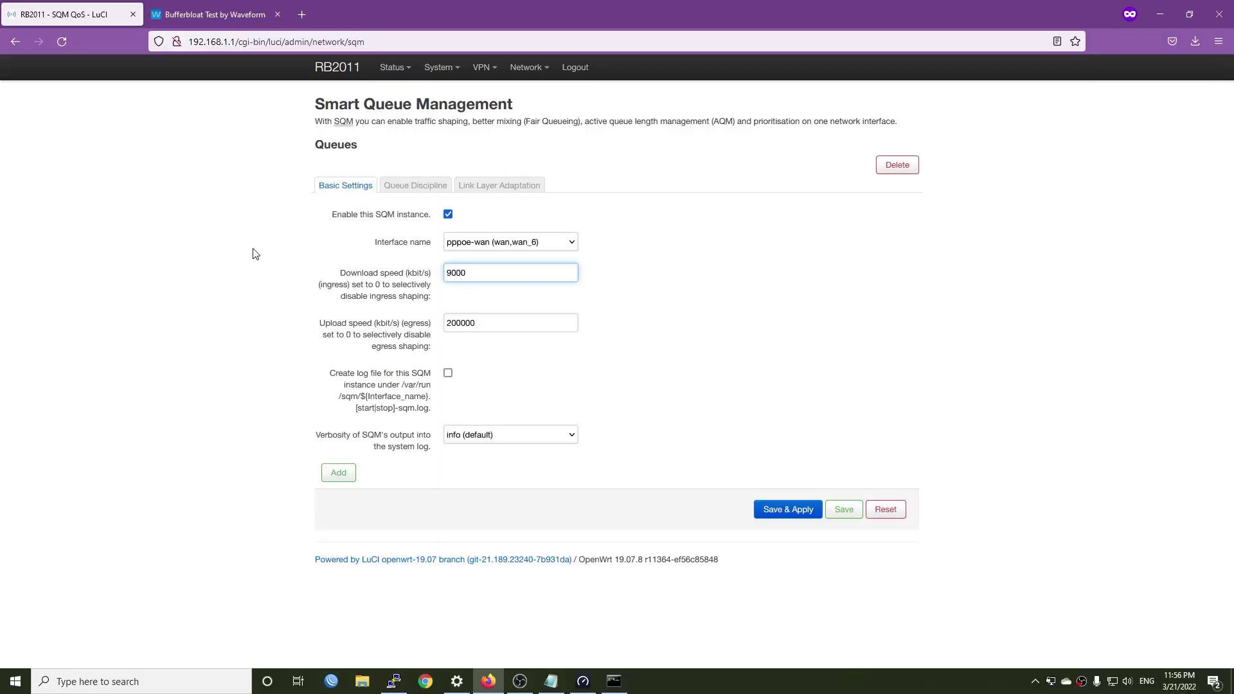
# - Enter 120000 kbit/s for the SQM download and upload speed limits
pyautogui.write('90000')
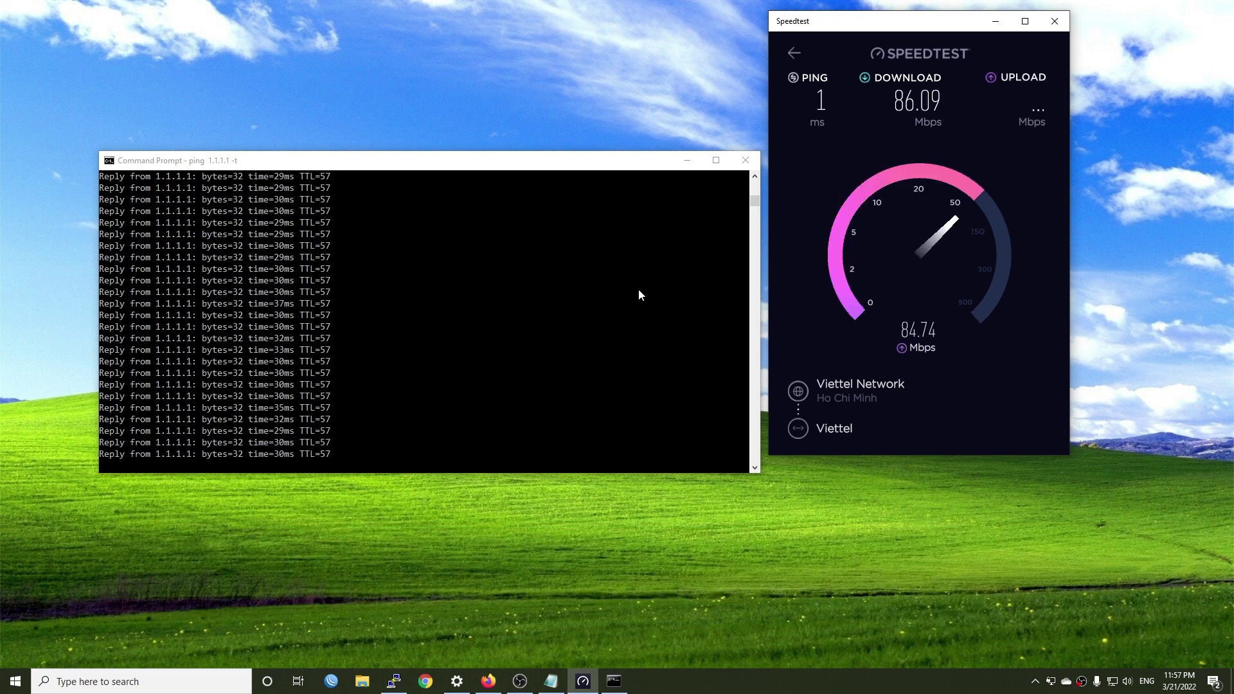
pyautogui.hotkey('ctrl', 'c')
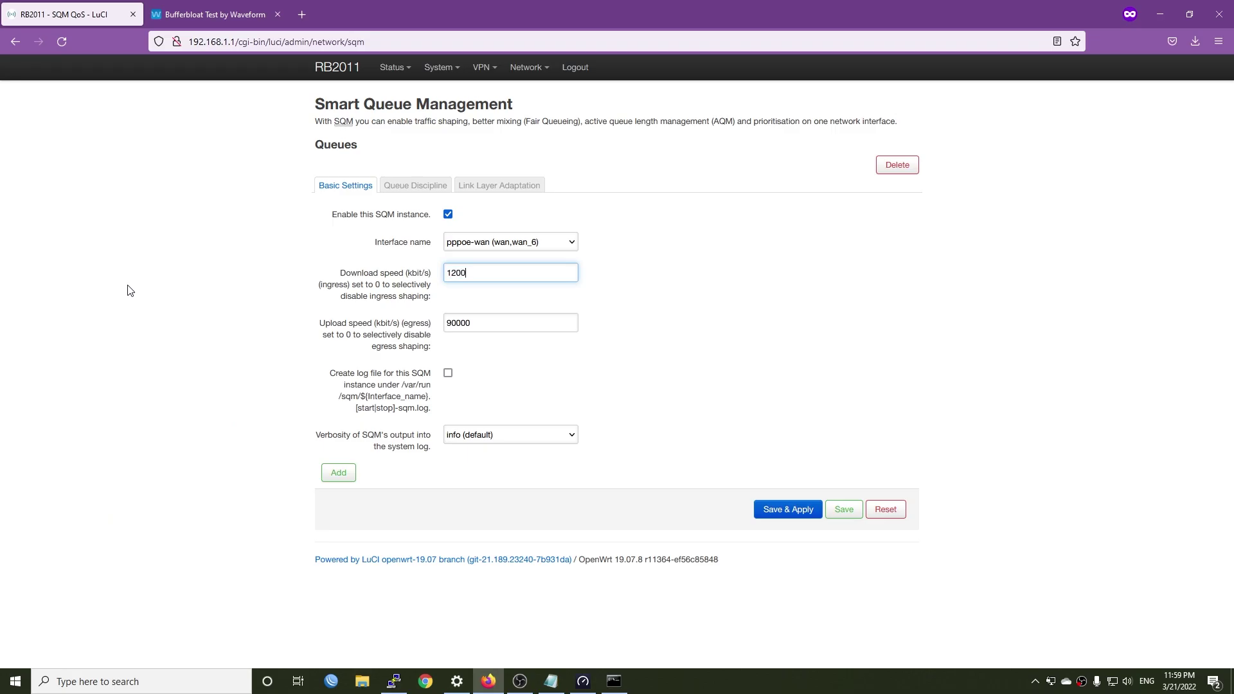
pyautogui.write('00')
pyautogui.press('Tab')
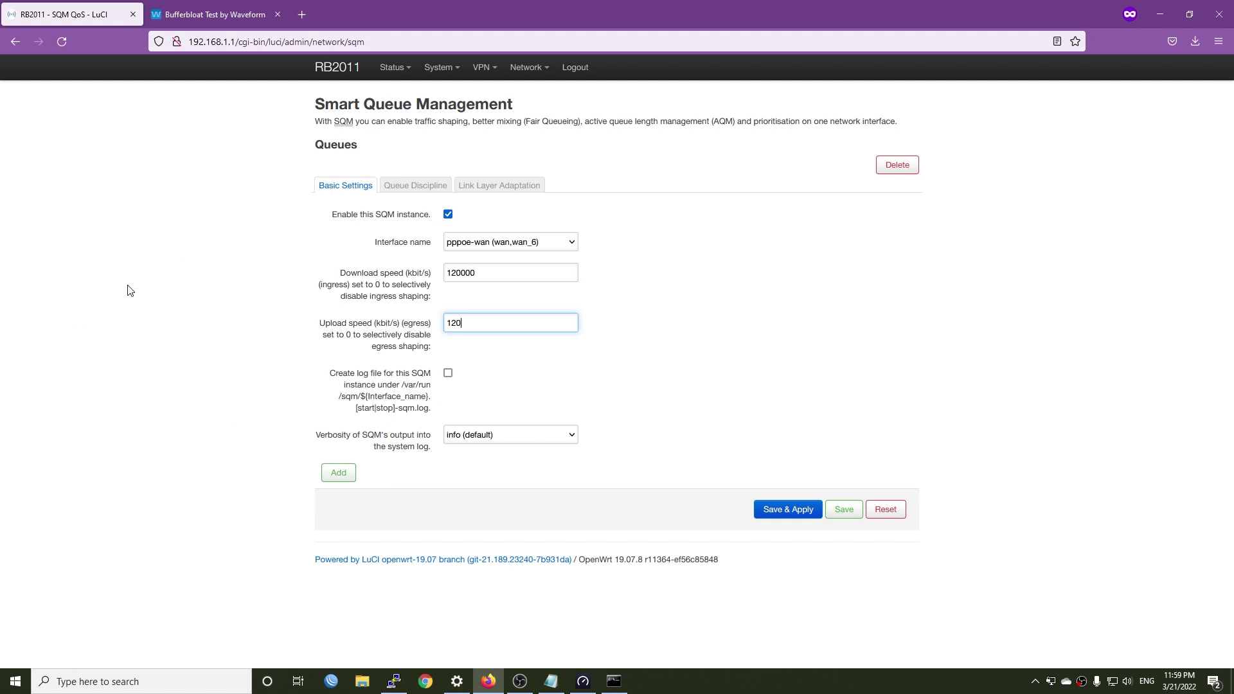
pyautogui.press('BackSpace')
pyautogui.press('BackSpace')
pyautogui.press('BackSpace')
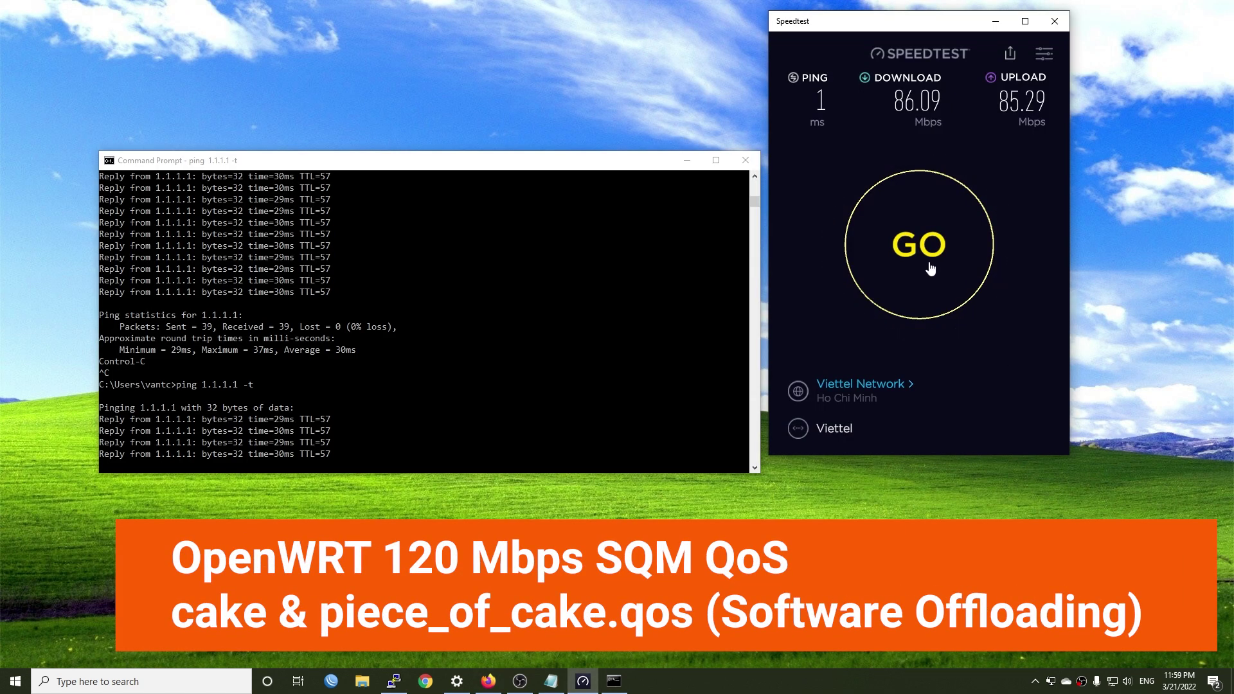
# - Run a Speedtest (114.60/113.24 Mbps), then stop the ping and copy its round-trip summary
pyautogui.click(919, 254)
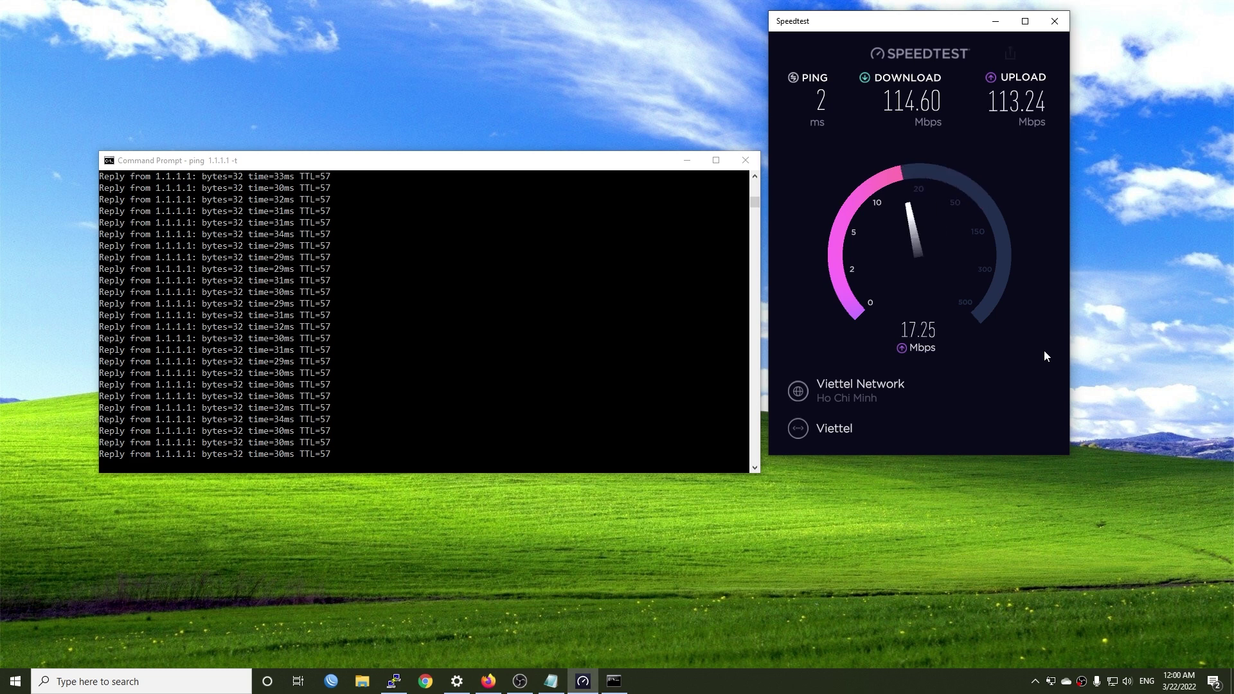
pyautogui.click(578, 364)
pyautogui.hotkey('ctrl', 'c')
pyautogui.moveTo(361, 431); pyautogui.dragTo(109, 430)
pyautogui.hotkey('ctrl', 'c')
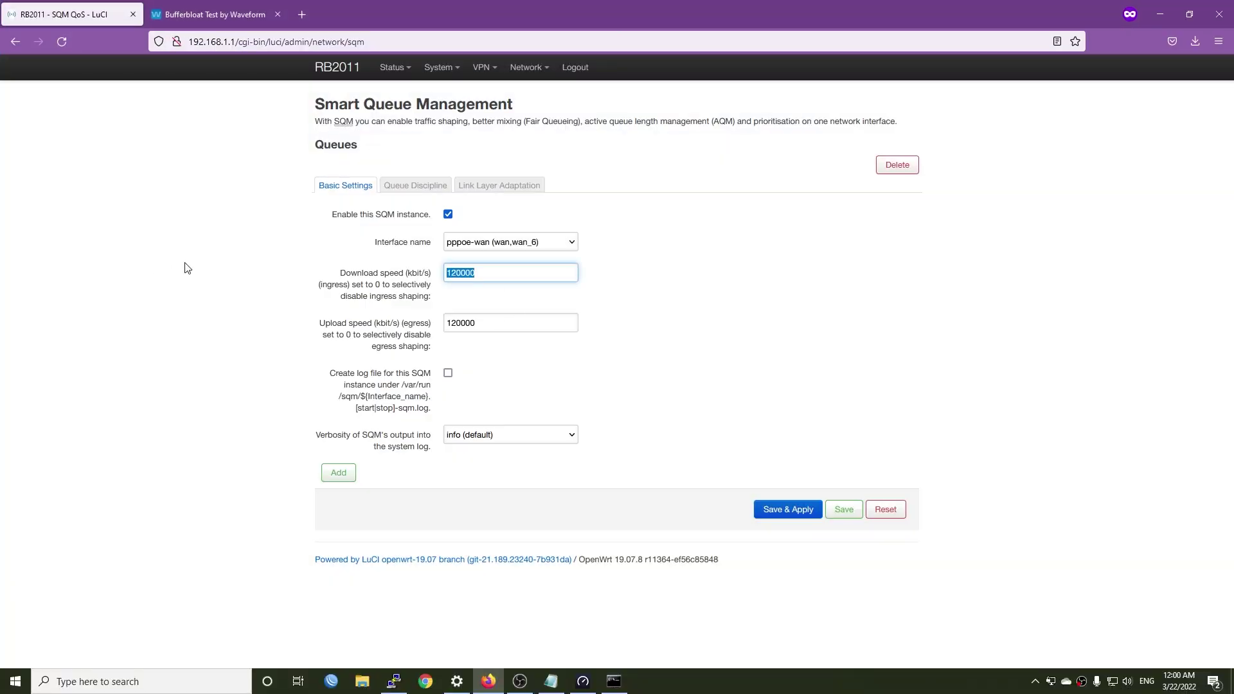
# - Save and apply 150000 kbit/s SQM download and upload limits
pyautogui.write('0')
pyautogui.press('Tab')
pyautogui.write('150')
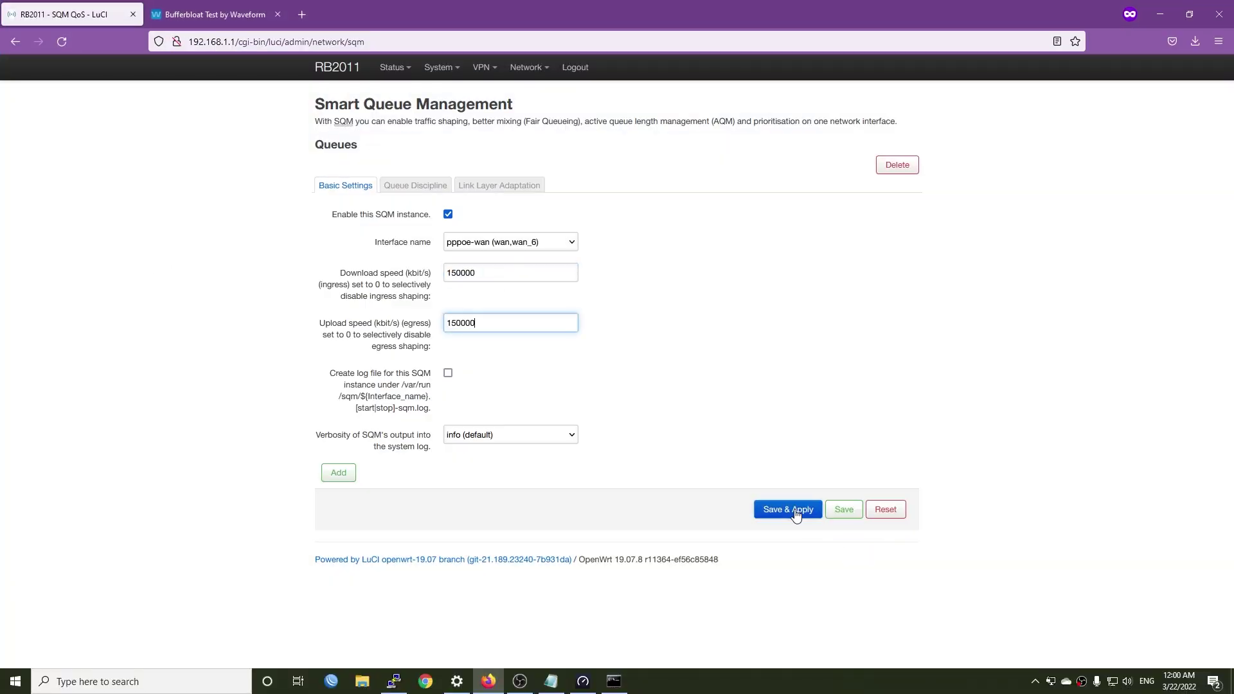
pyautogui.write('000')
pyautogui.click(795, 511)
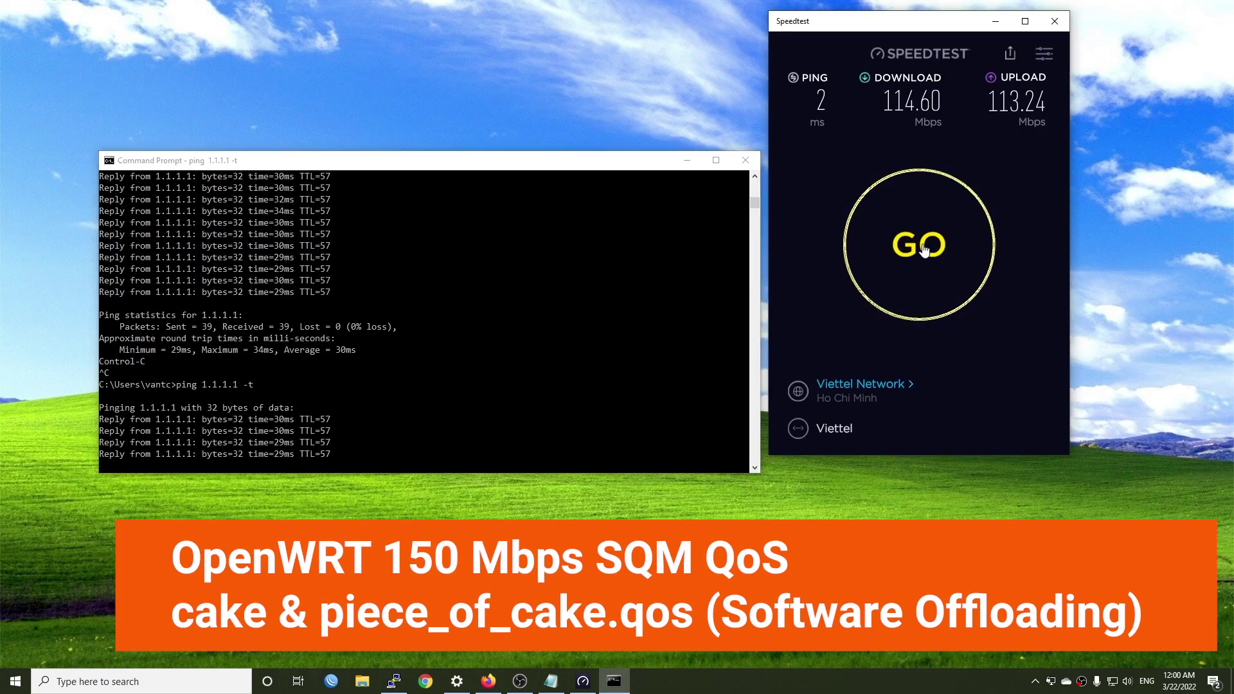
# - Run Speedtests at the 150000 limit and stop the ping, then enter 130000 kbit/s limits
pyautogui.click(924, 248)
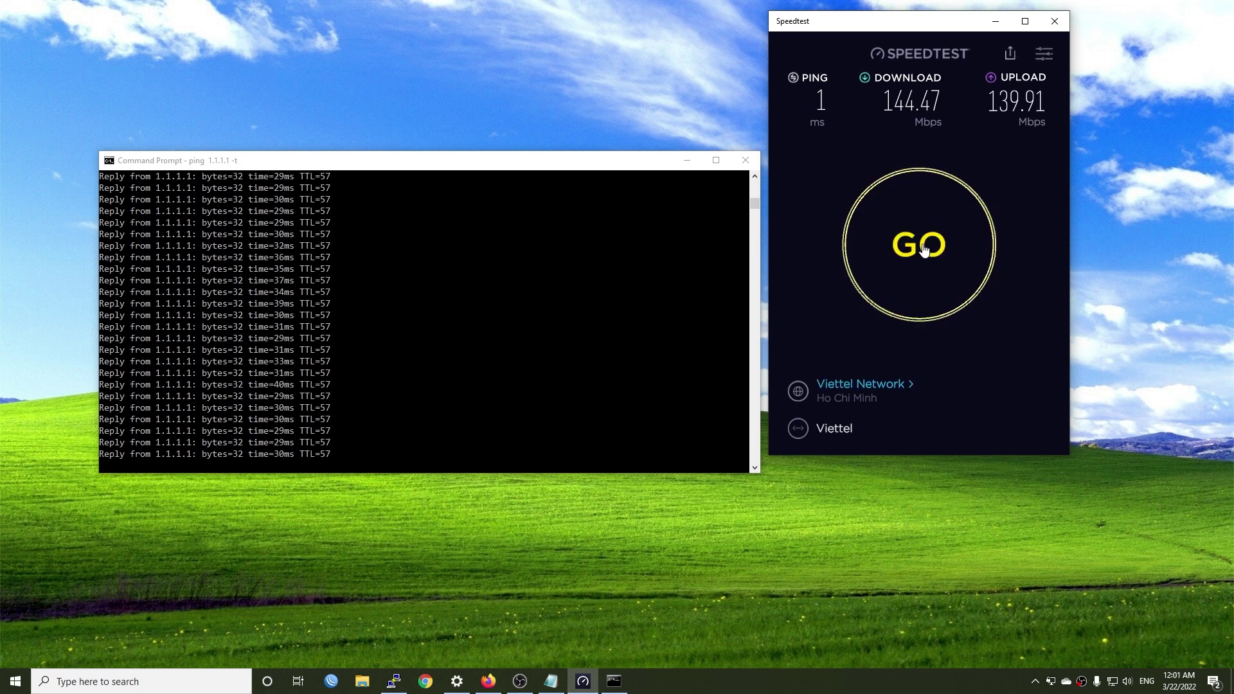
pyautogui.click(433, 397)
pyautogui.hotkey('ctrl', 'c')
pyautogui.hotkey('alt', 'Tab')
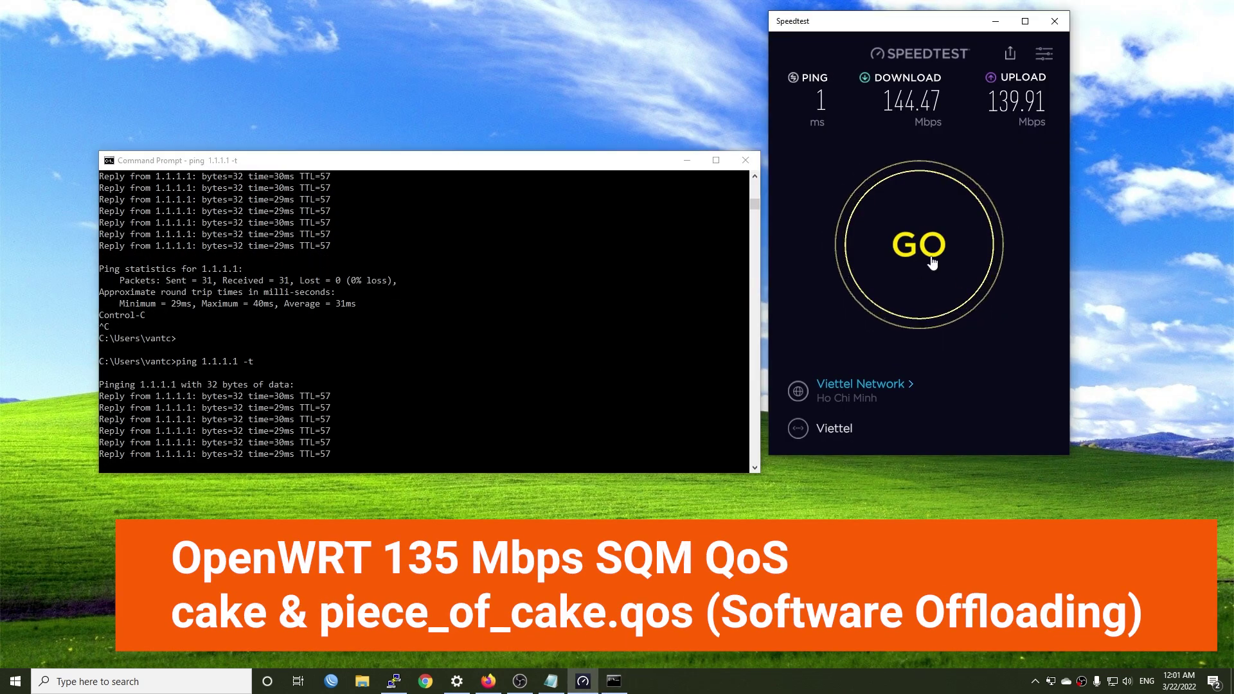
pyautogui.click(921, 257)
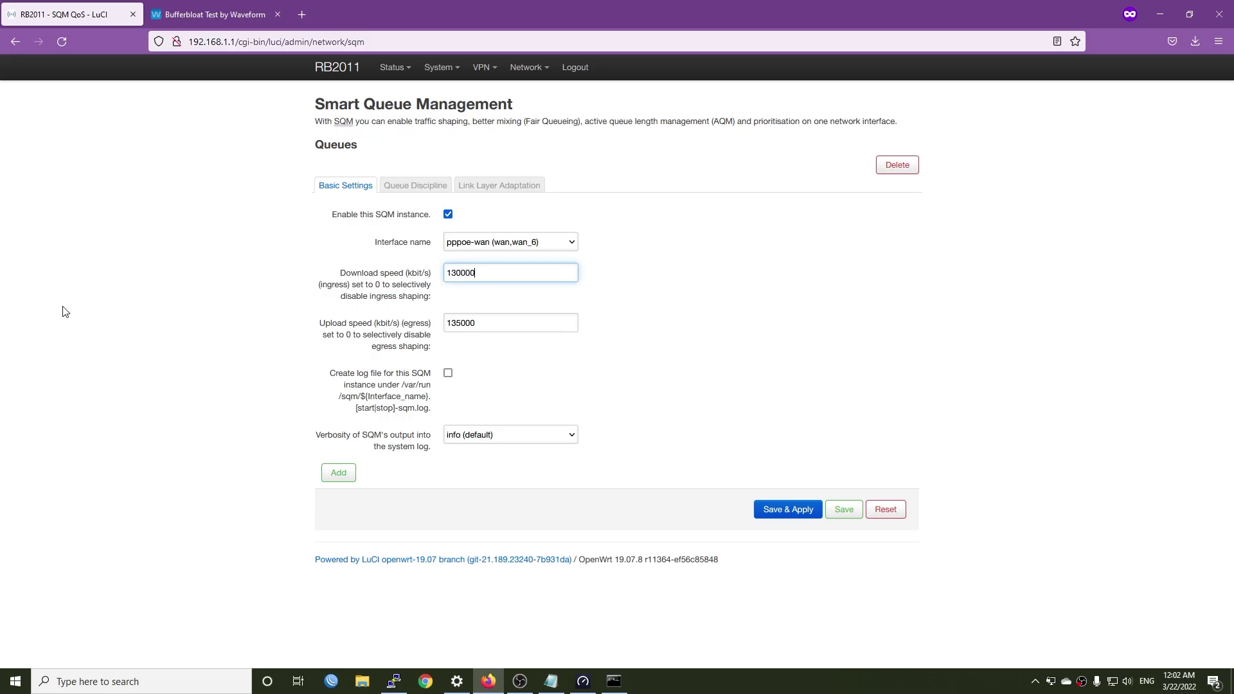
pyautogui.press('Tab')
pyautogui.write('130000')
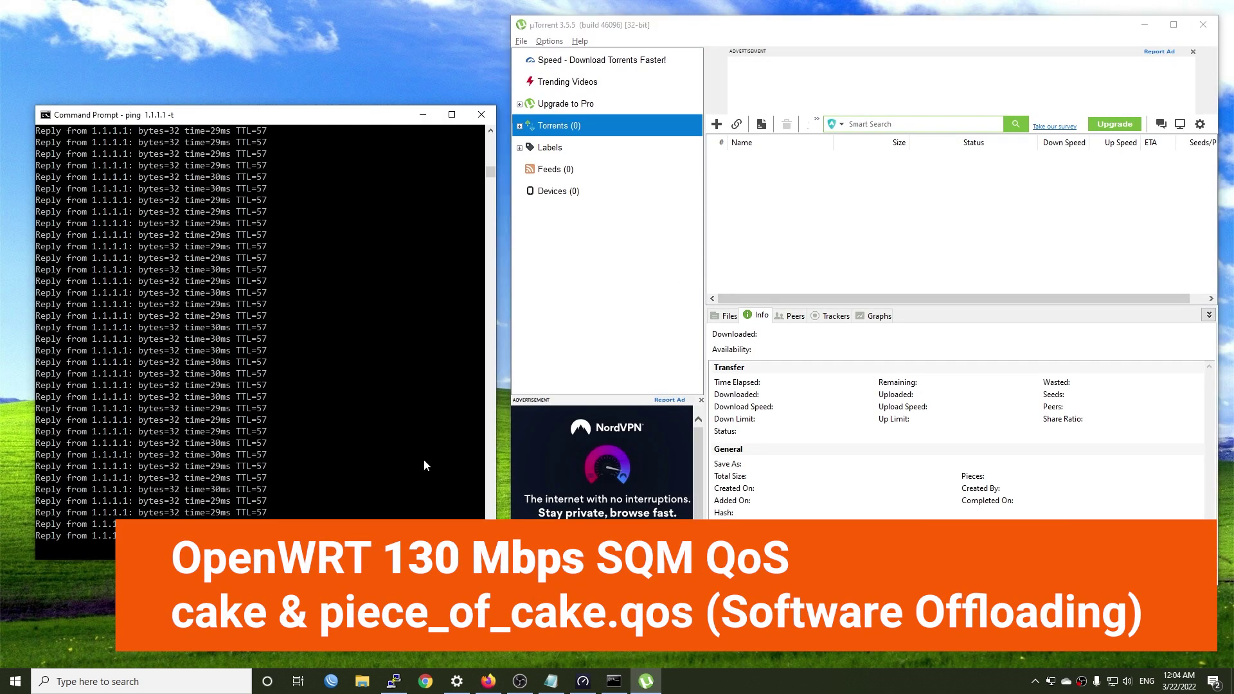
# - Add the downloaded Ubuntu 21.10 desktop torrent to µTorrent
pyautogui.click(488, 681)
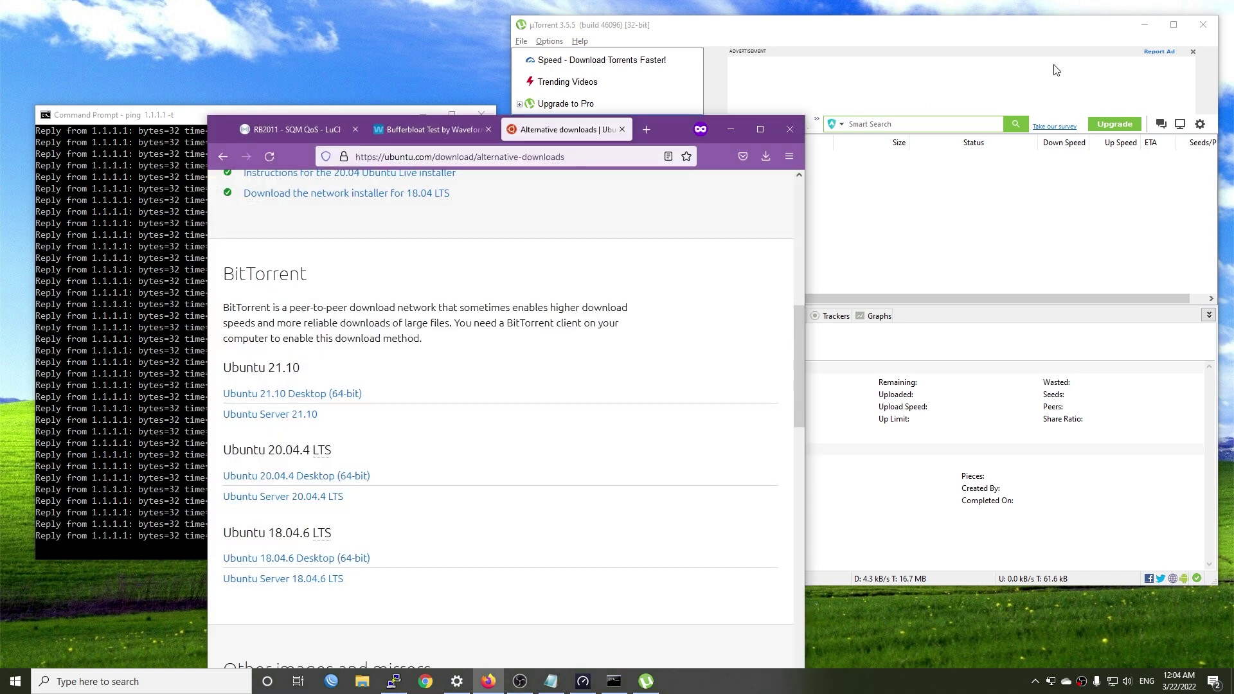
pyautogui.click(765, 156)
pyautogui.click(668, 191)
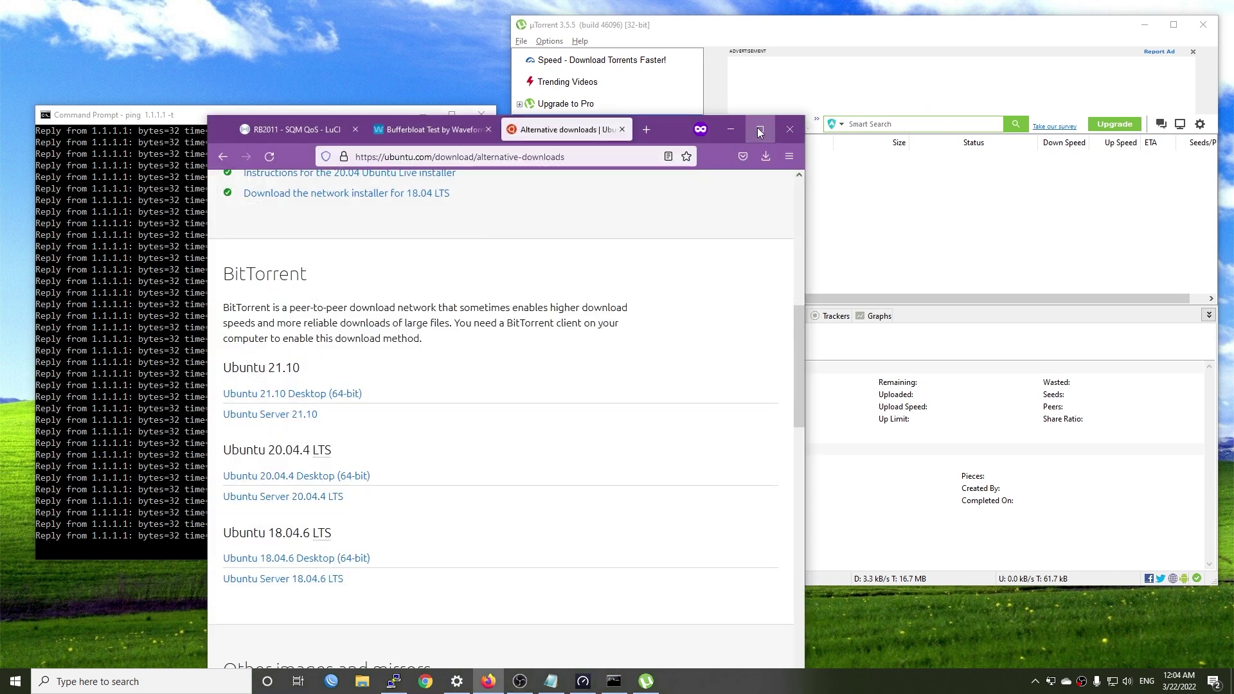
pyautogui.click(731, 129)
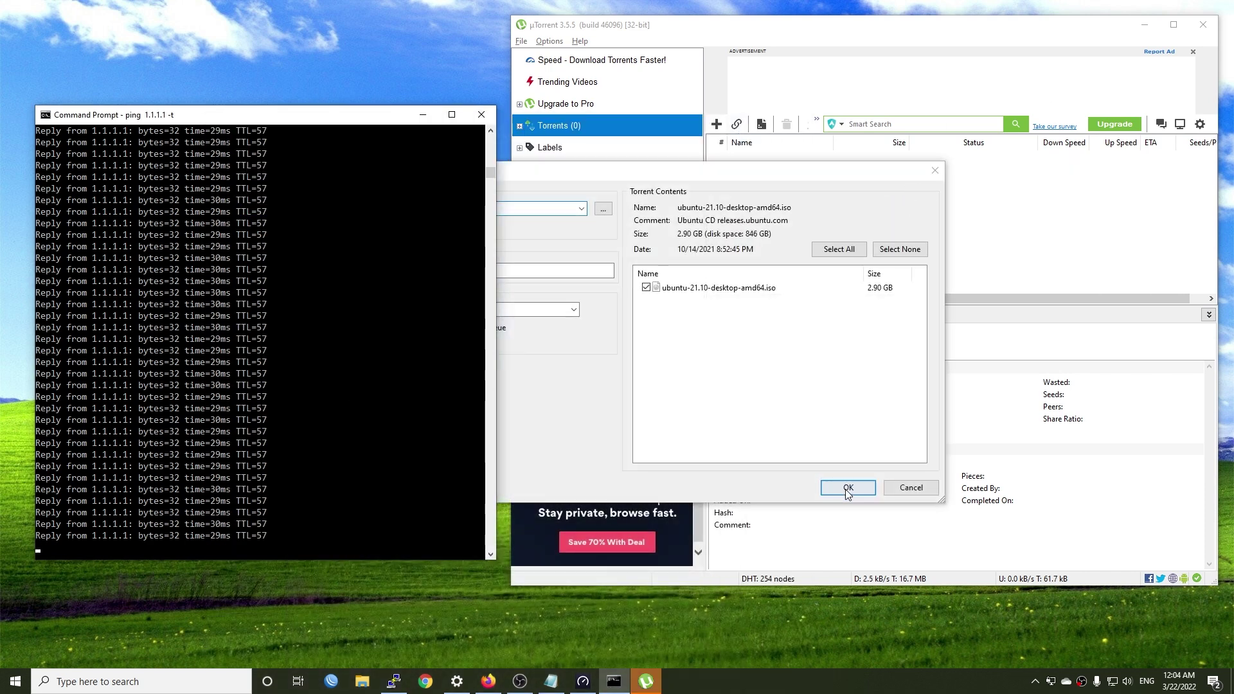
pyautogui.click(847, 488)
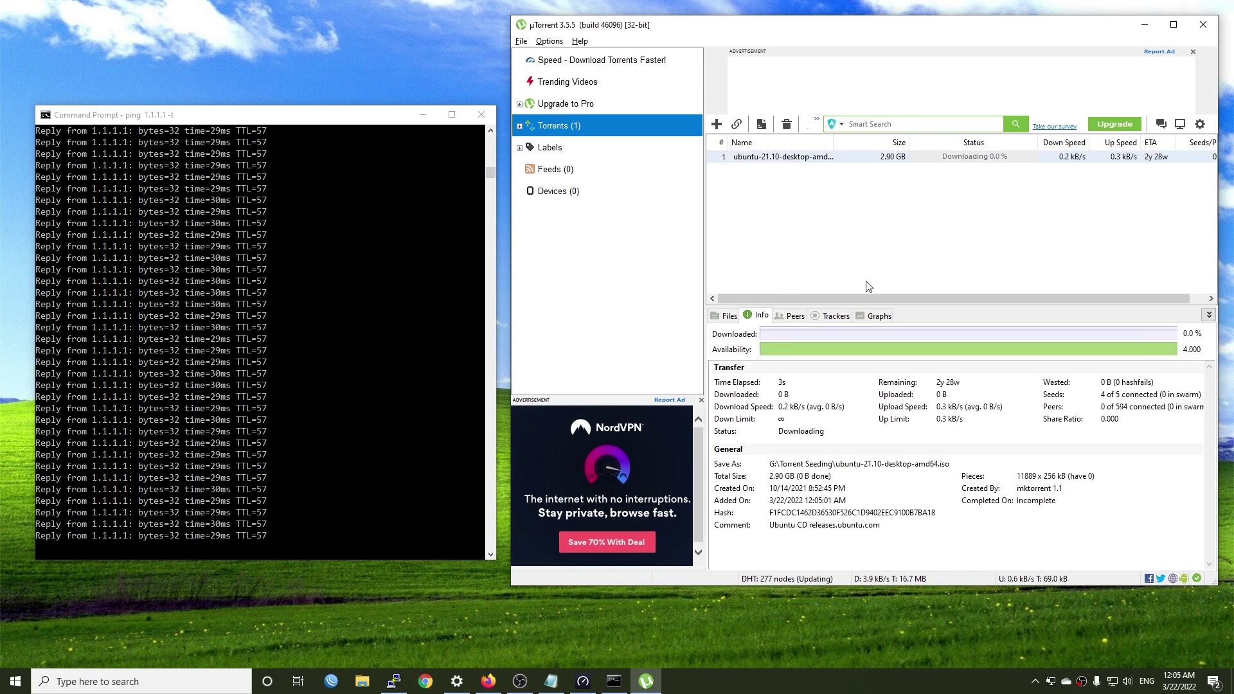
# - Check the torrent's peers and transfer details, then stop the Ubuntu download
pyautogui.click(779, 316)
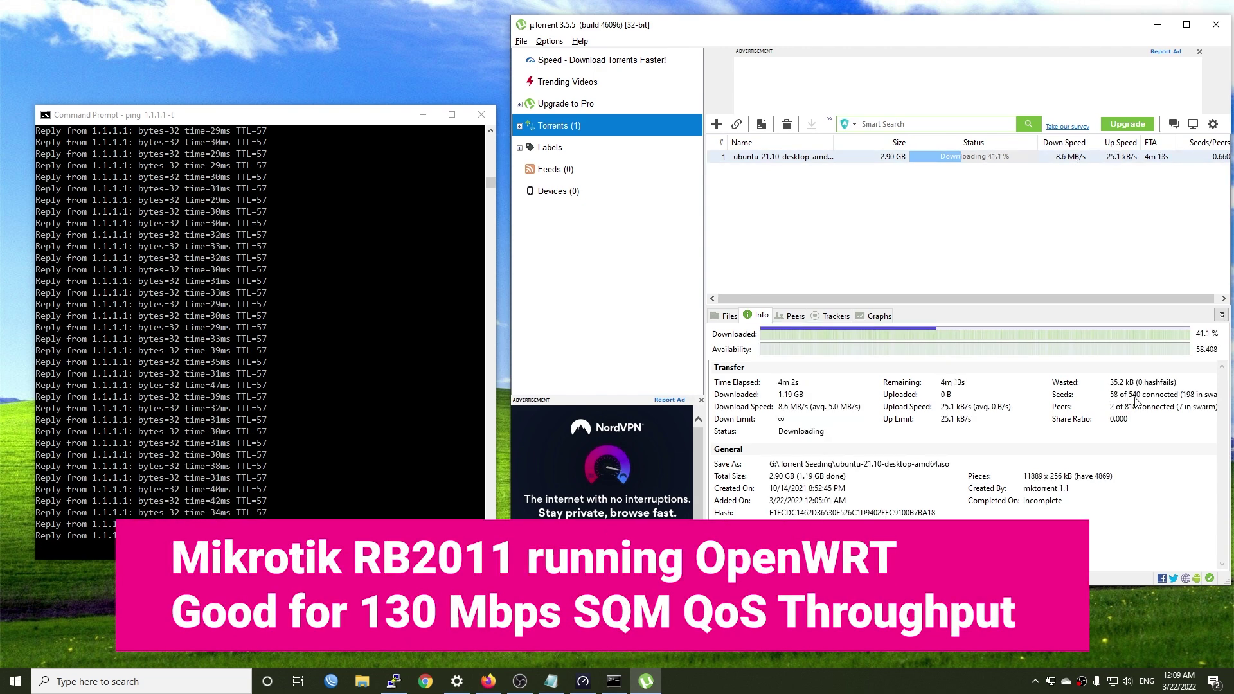
pyautogui.click(790, 316)
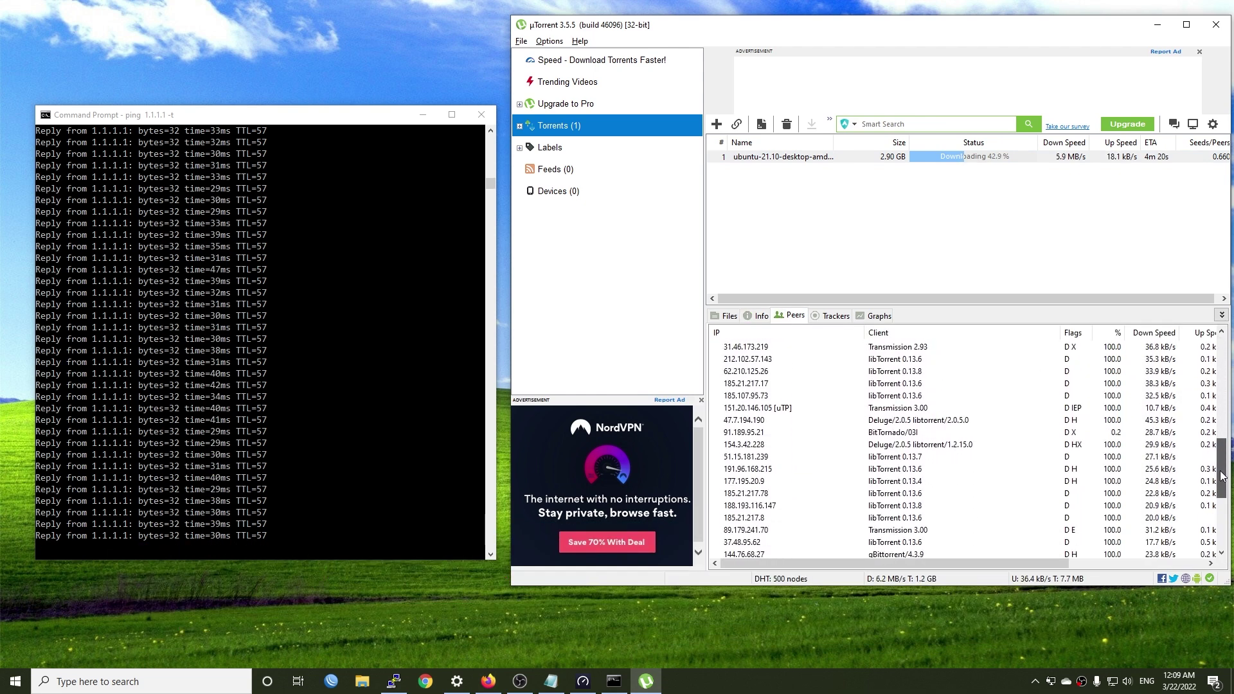
pyautogui.moveTo(1226, 389); pyautogui.dragTo(1224, 340)
pyautogui.click(757, 316)
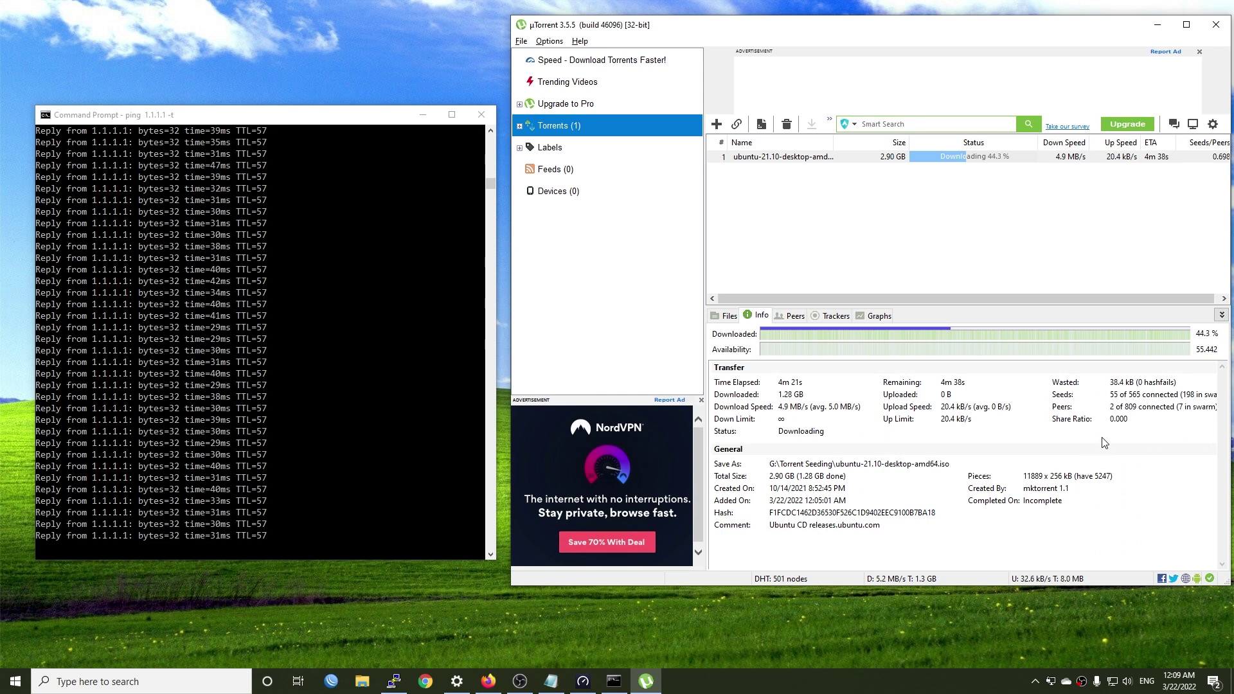
pyautogui.rightClick(856, 157)
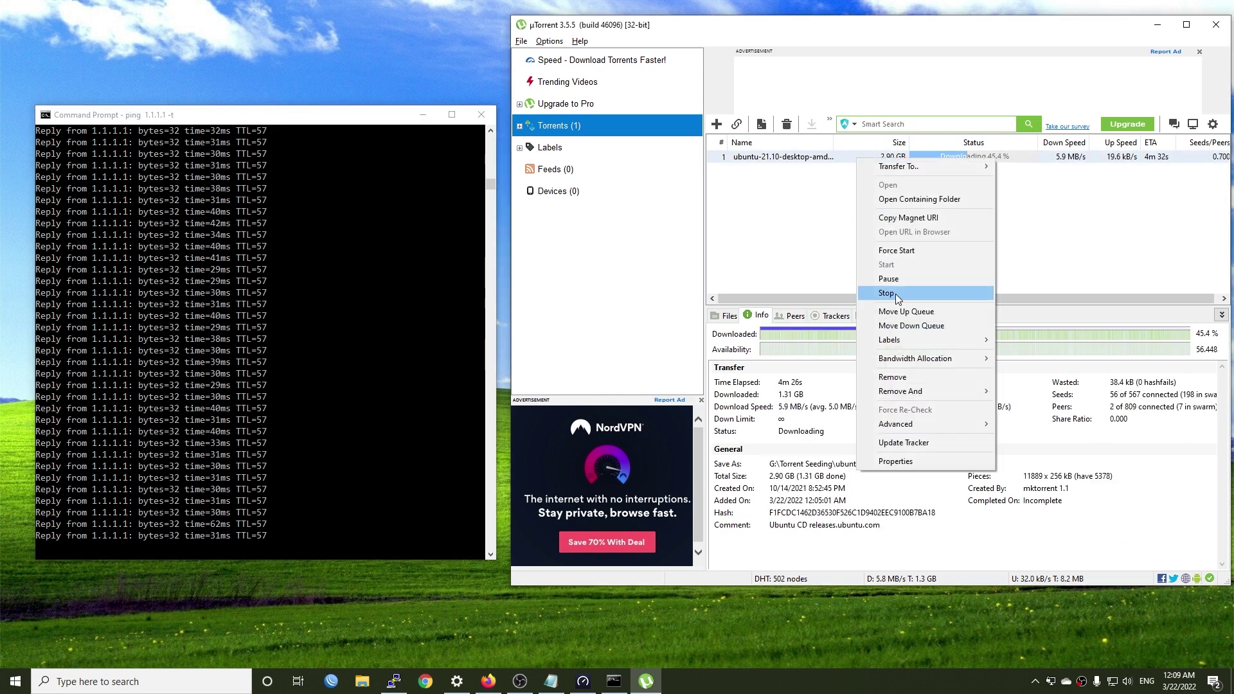
pyautogui.click(895, 295)
# - Stop the 1.1.1.1 ping and enlarge its window to show the 31 ms, 0% loss statistics
pyautogui.click(218, 443)
pyautogui.hotkey('ctrl', 'c')
pyautogui.click(1158, 24)
pyautogui.moveTo(496, 179); pyautogui.dragTo(769, 180)
pyautogui.moveTo(460, 124); pyautogui.dragTo(679, 122)
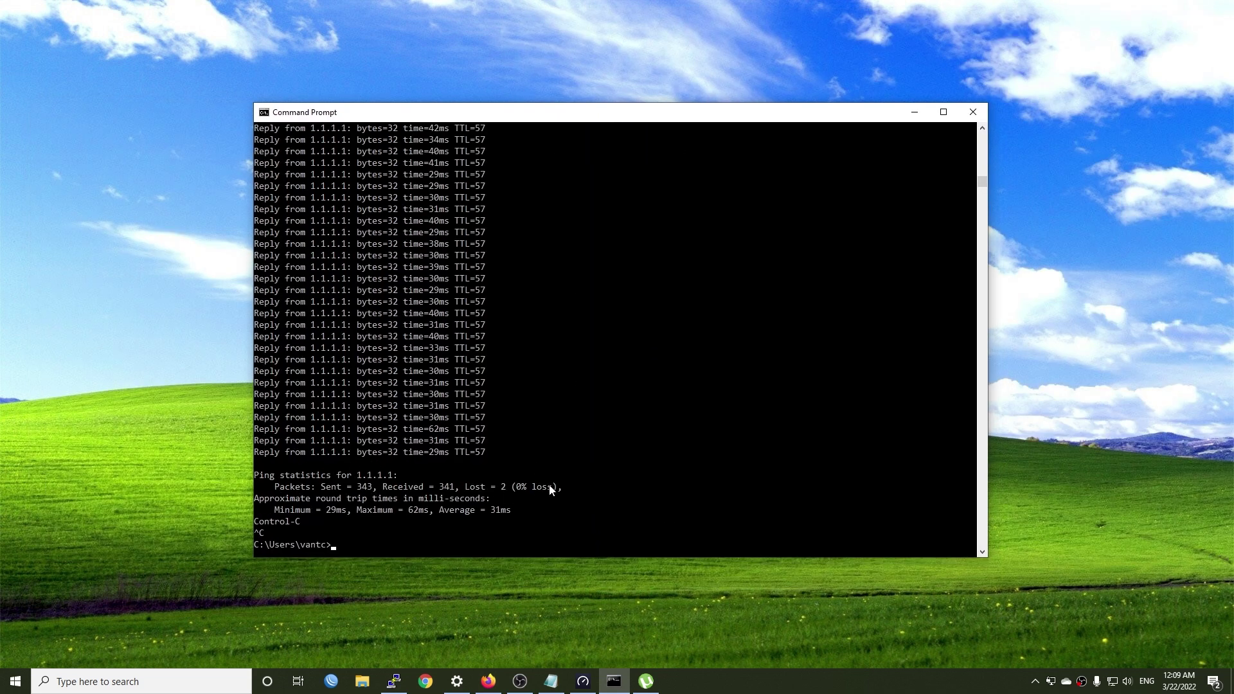
pyautogui.moveTo(564, 487); pyautogui.dragTo(343, 511)
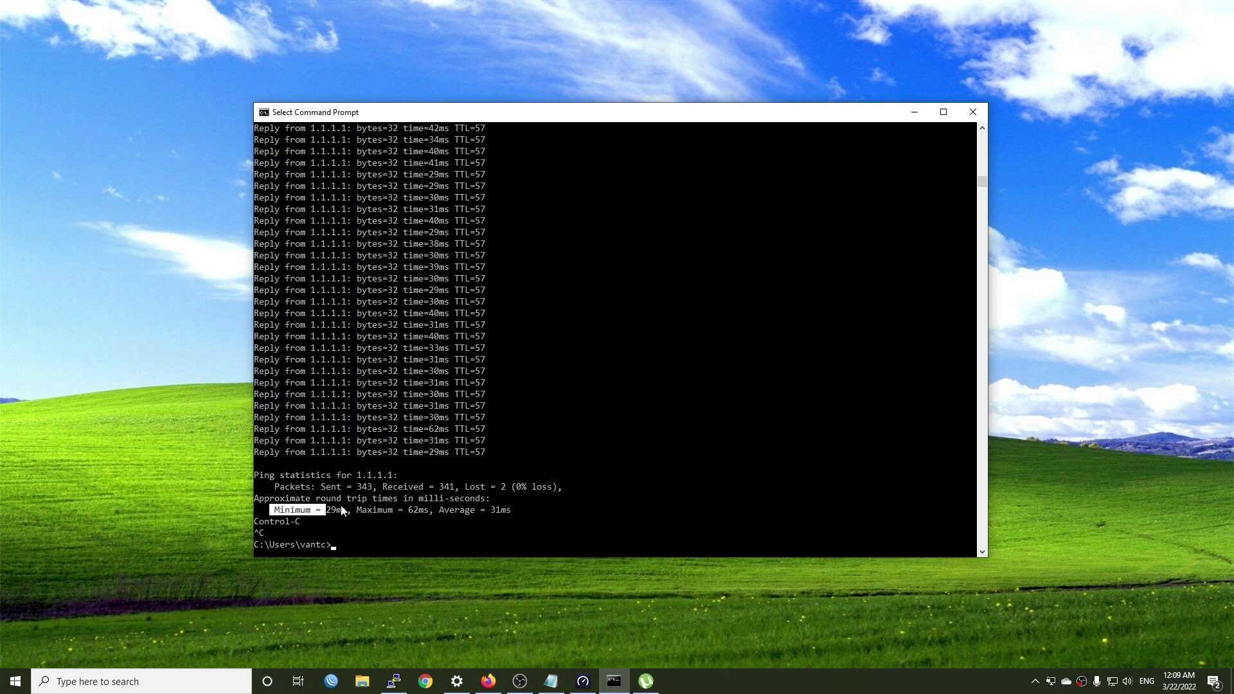
pyautogui.click(524, 405)
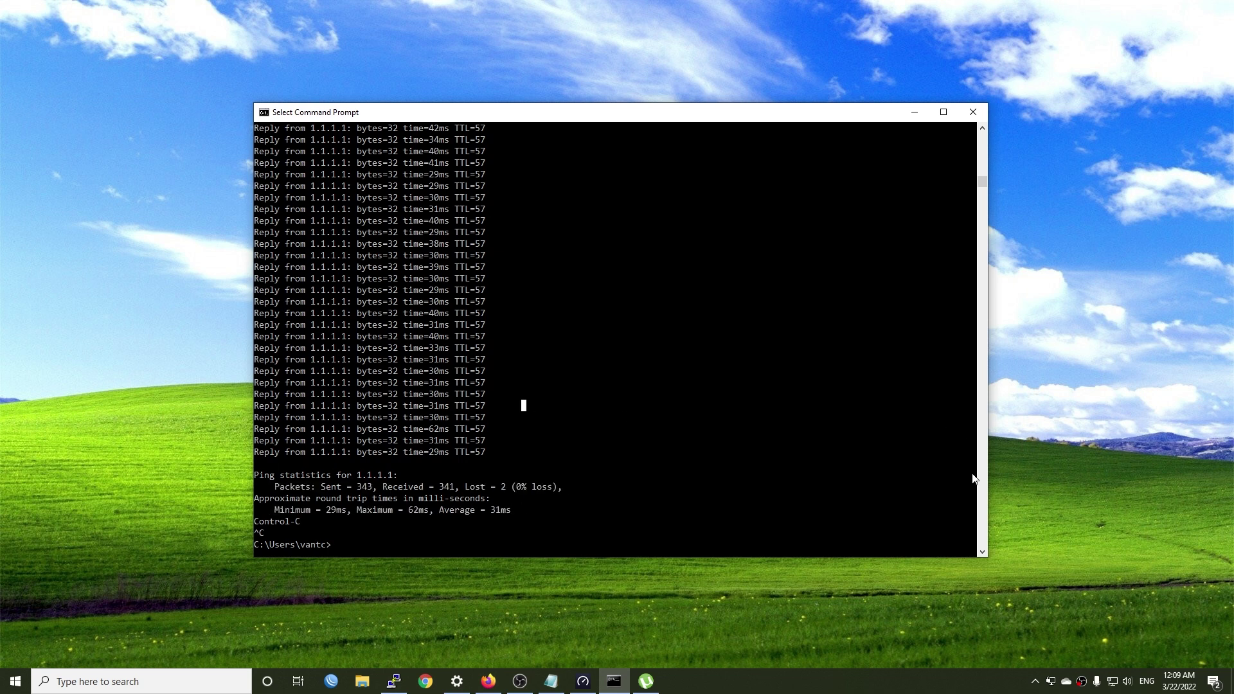
pyautogui.click(981, 131)
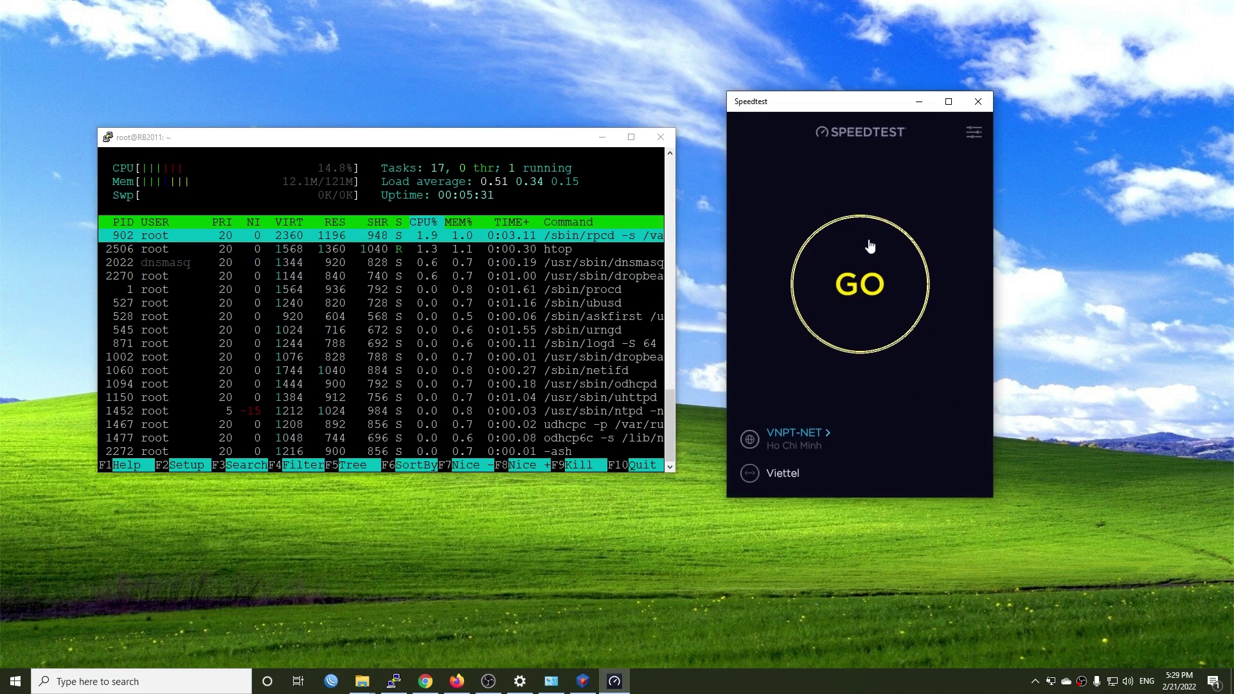
# - Start a Speedtest run and open Command Prompt in the C:\iperf-3.1.3-win64 folder
pyautogui.click(872, 225)
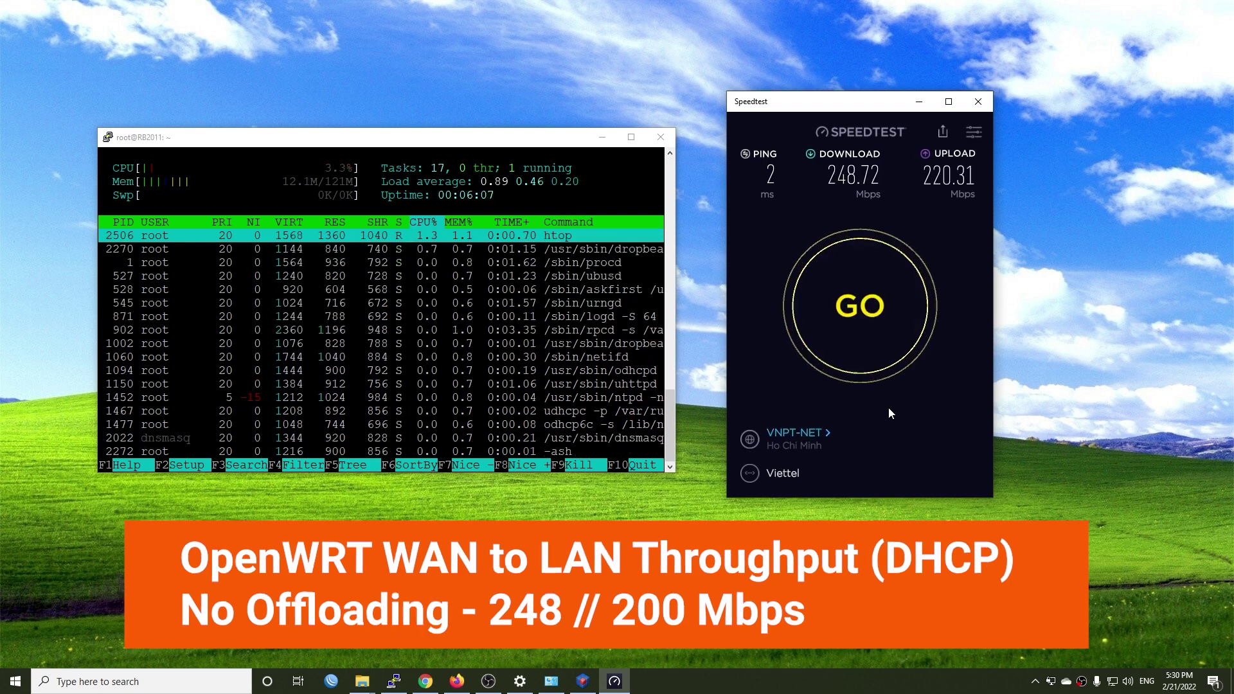
pyautogui.click(100, 681)
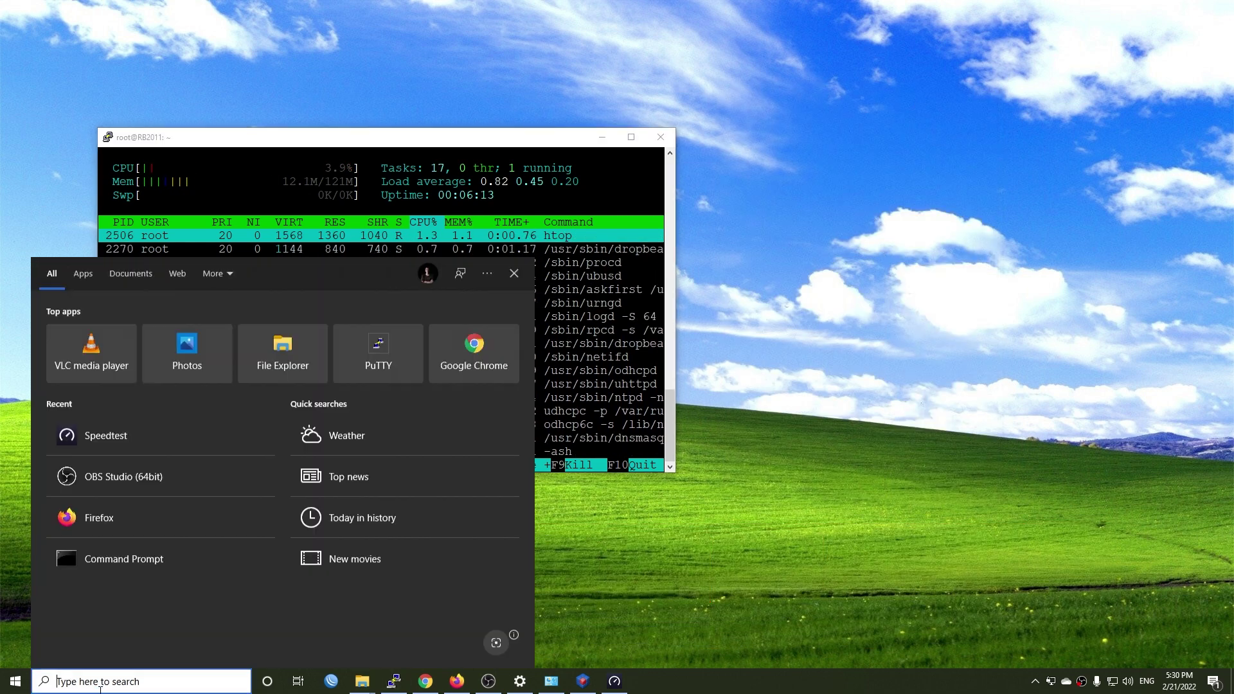
pyautogui.click(124, 559)
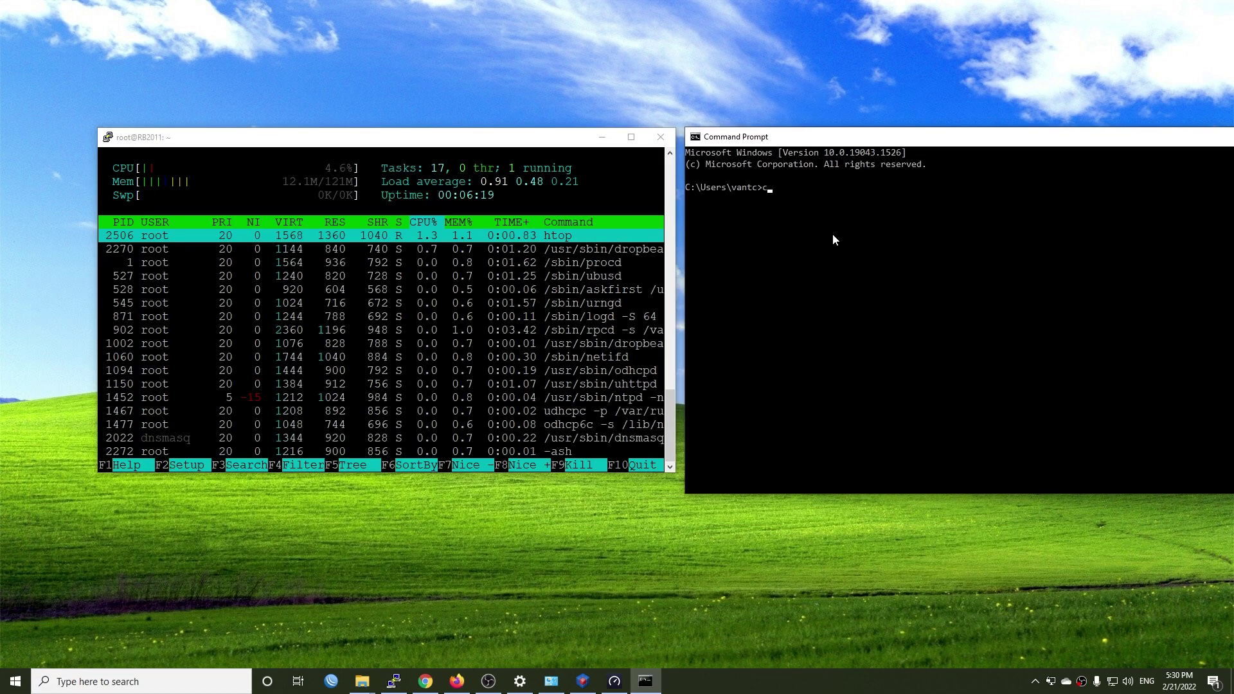
pyautogui.write('cd C:\\iperf-3.1.3-win64')
pyautogui.press('Return')
# - Run iperf3 -c 172.16.9.233 -t20 (about 270 Mbits/sec), then start OpenSpeedTest
pyautogui.write('iperf3 -c 172.16.9.233 -t20')
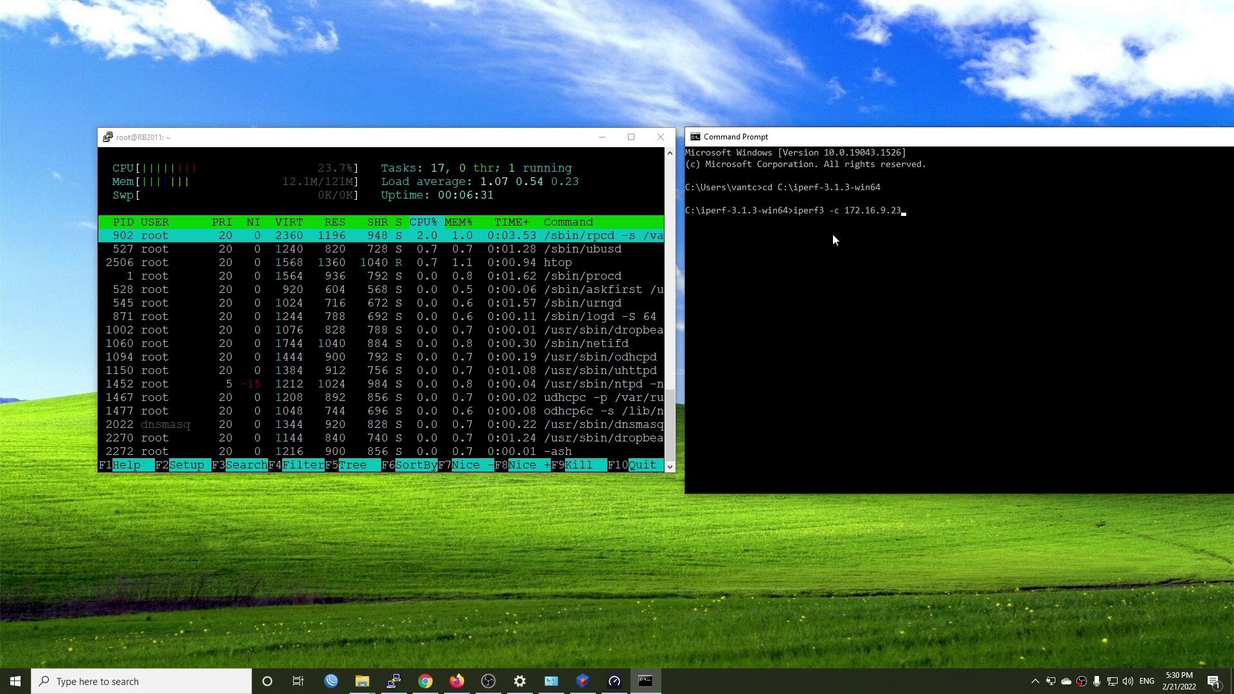
pyautogui.press('Return')
pyautogui.middleClick(393, 681)
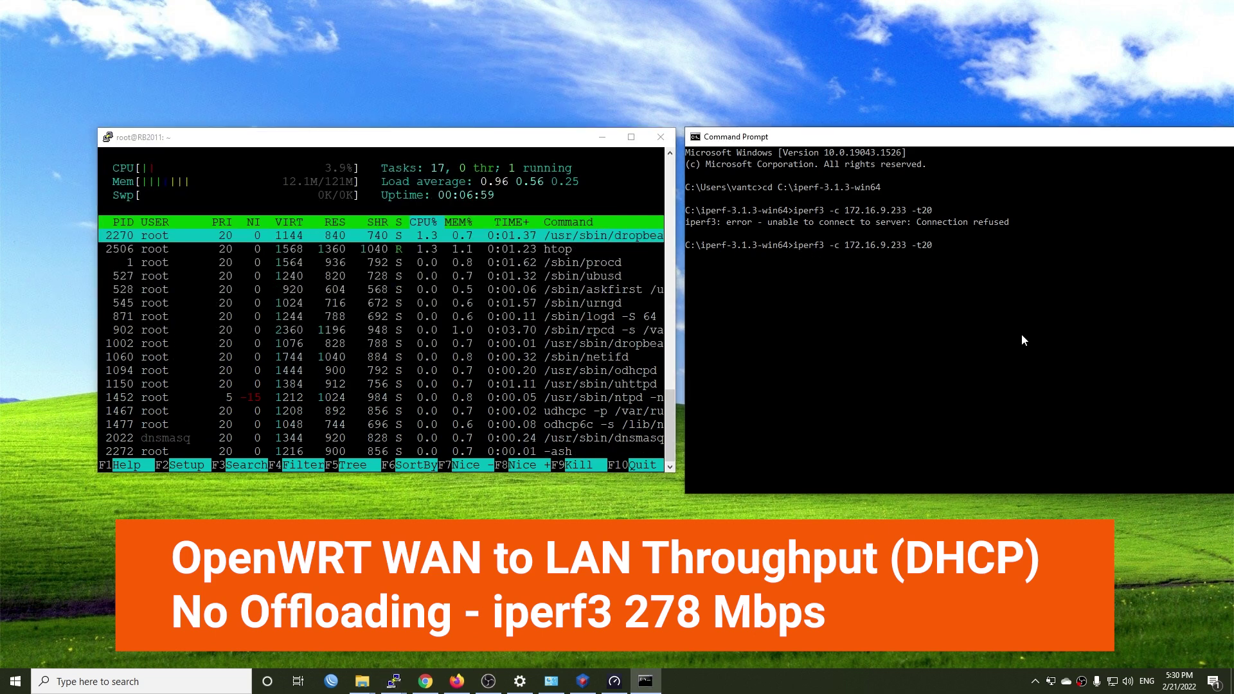
pyautogui.press('Return')
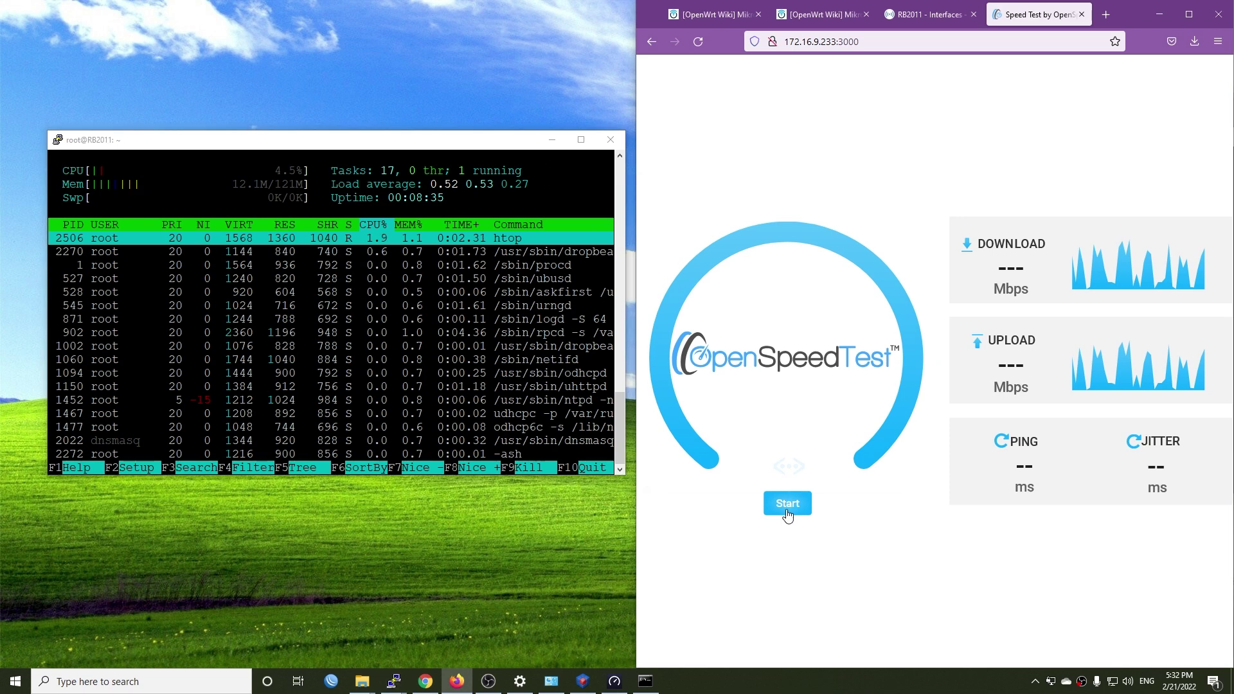
pyautogui.click(787, 500)
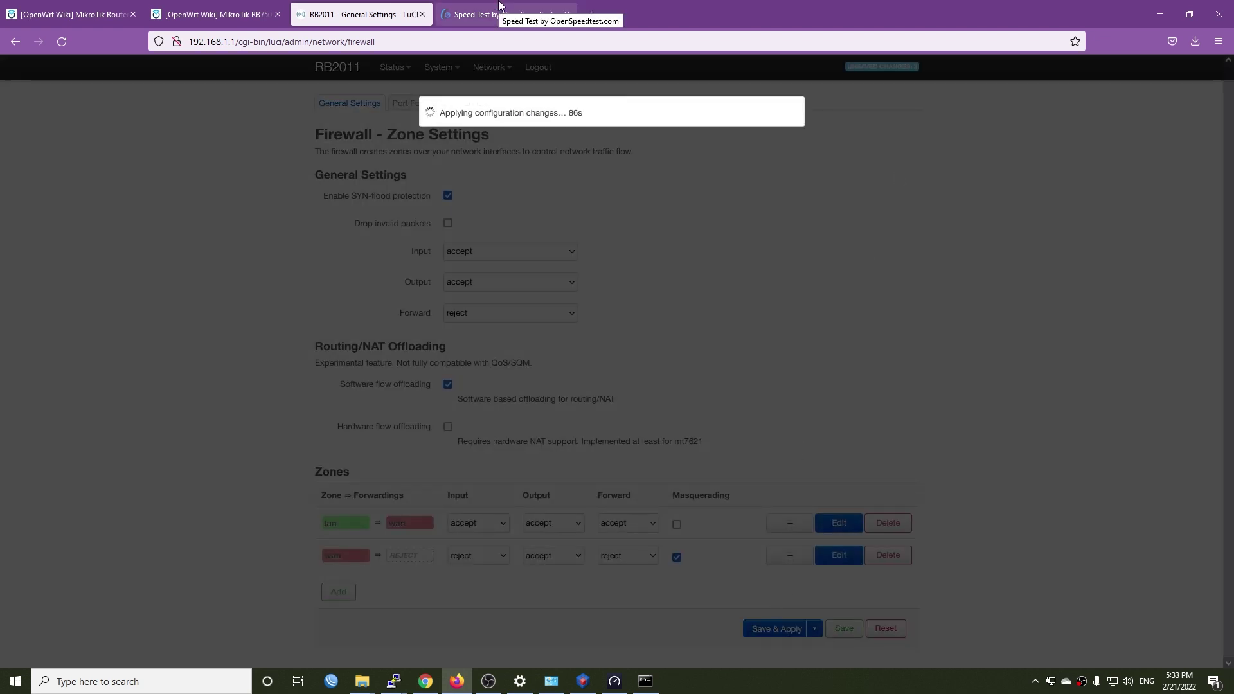
# - Rerun OpenSpeedTest with offloading on (650.8/701.9 Mbps) and check iperf3's 605 Mbits/sec
pyautogui.click(499, 9)
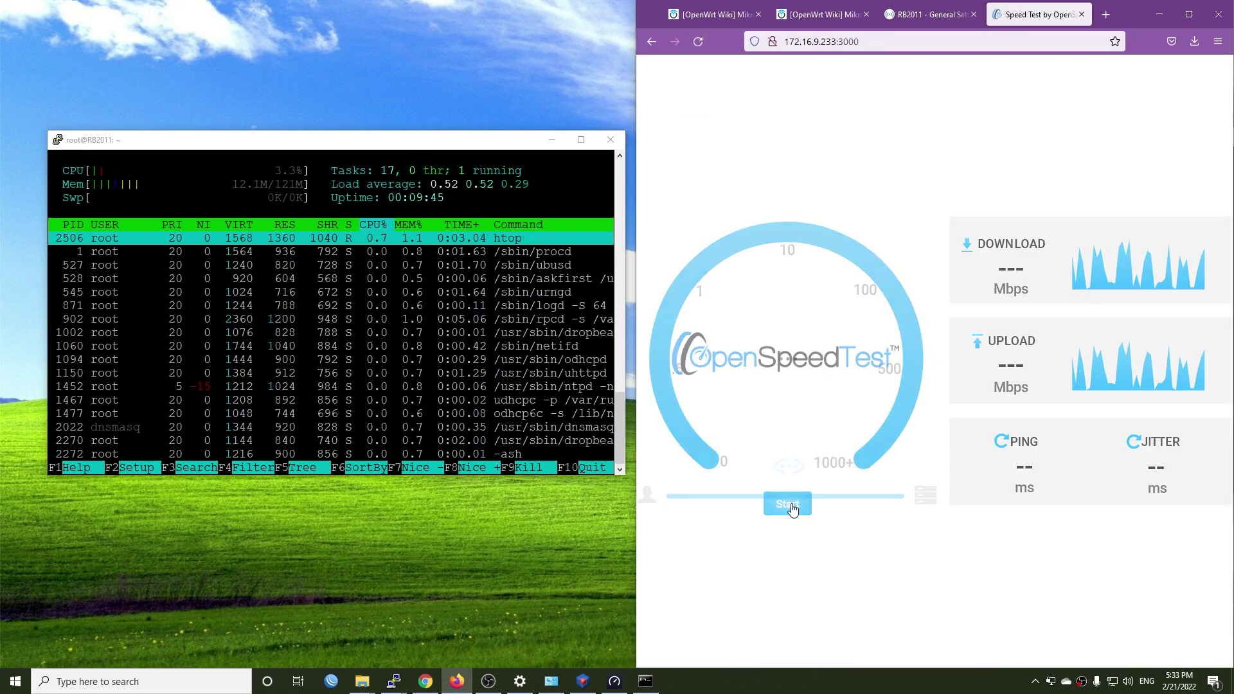
pyautogui.click(788, 504)
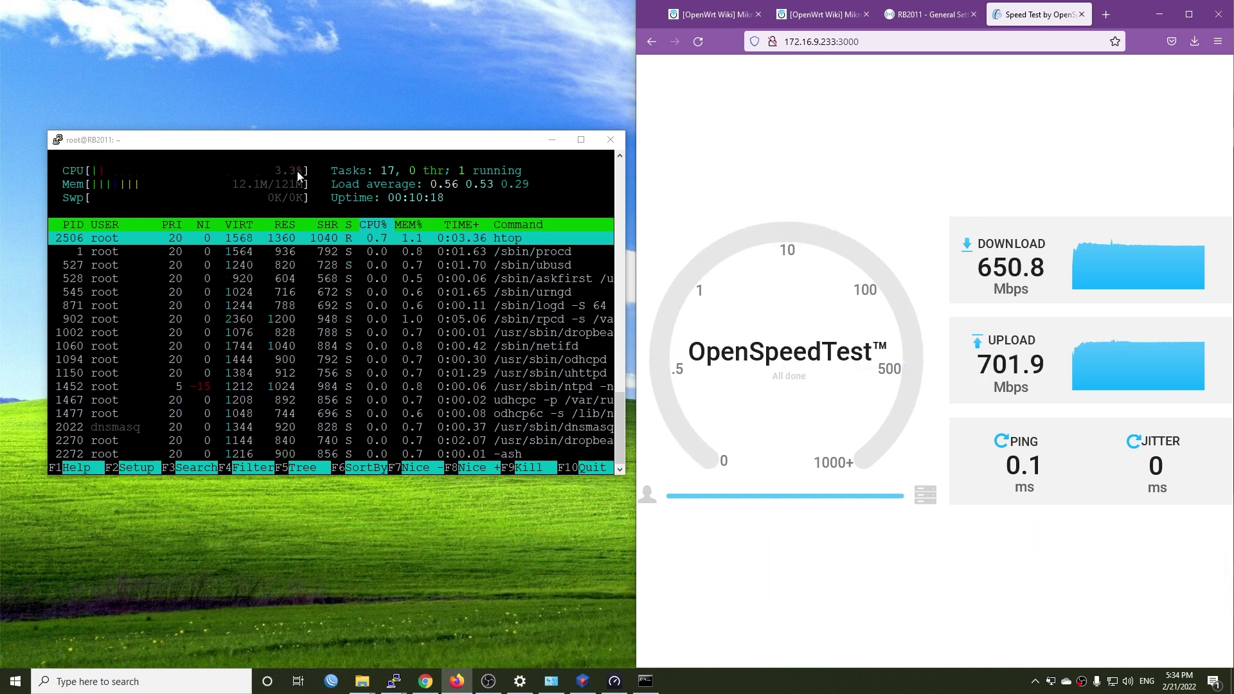
pyautogui.click(456, 681)
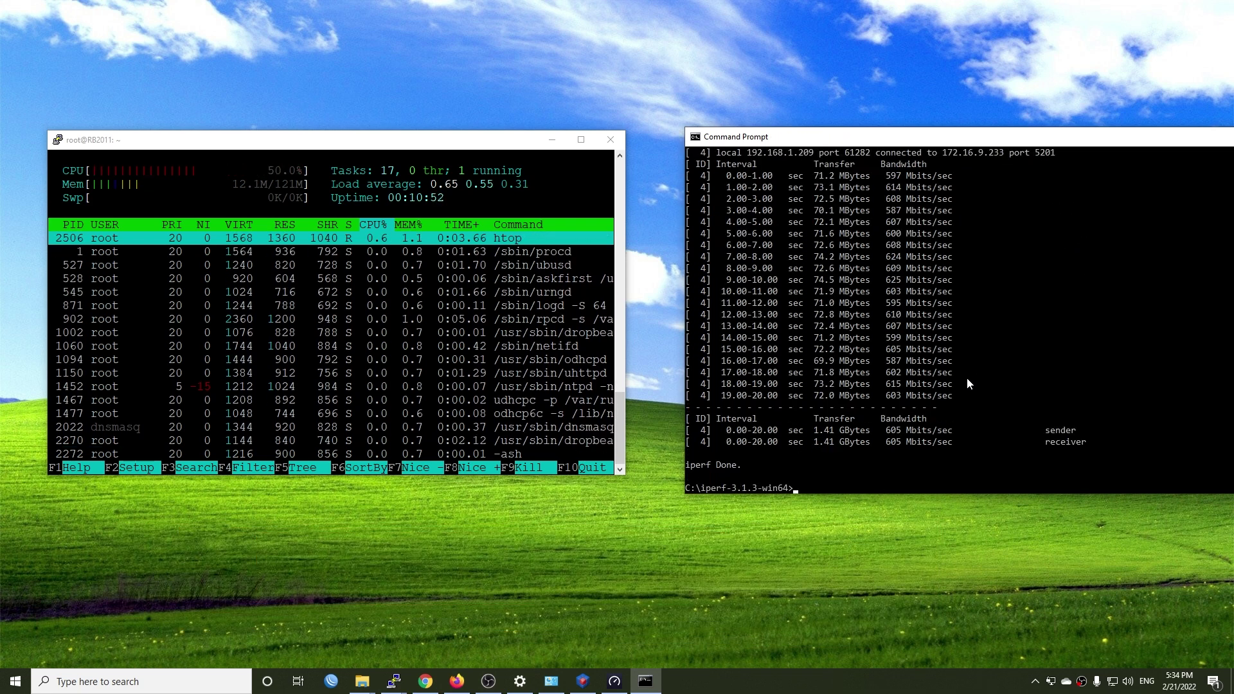
pyautogui.click(456, 681)
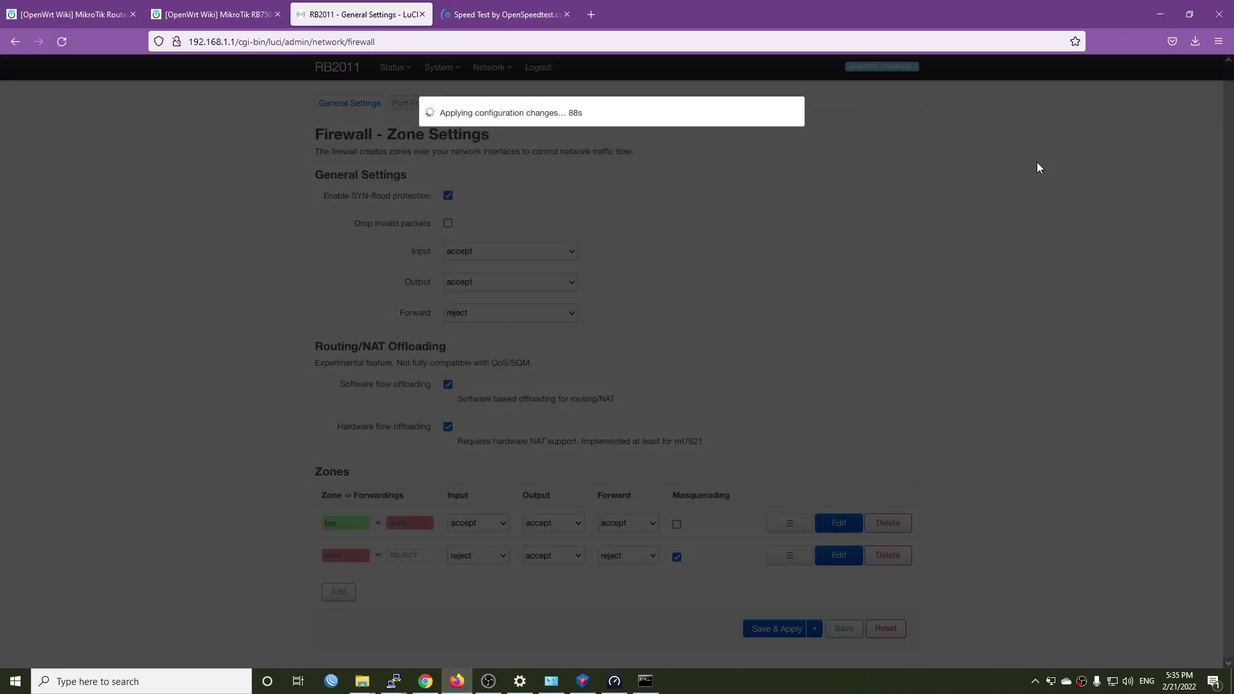
pyautogui.click(786, 503)
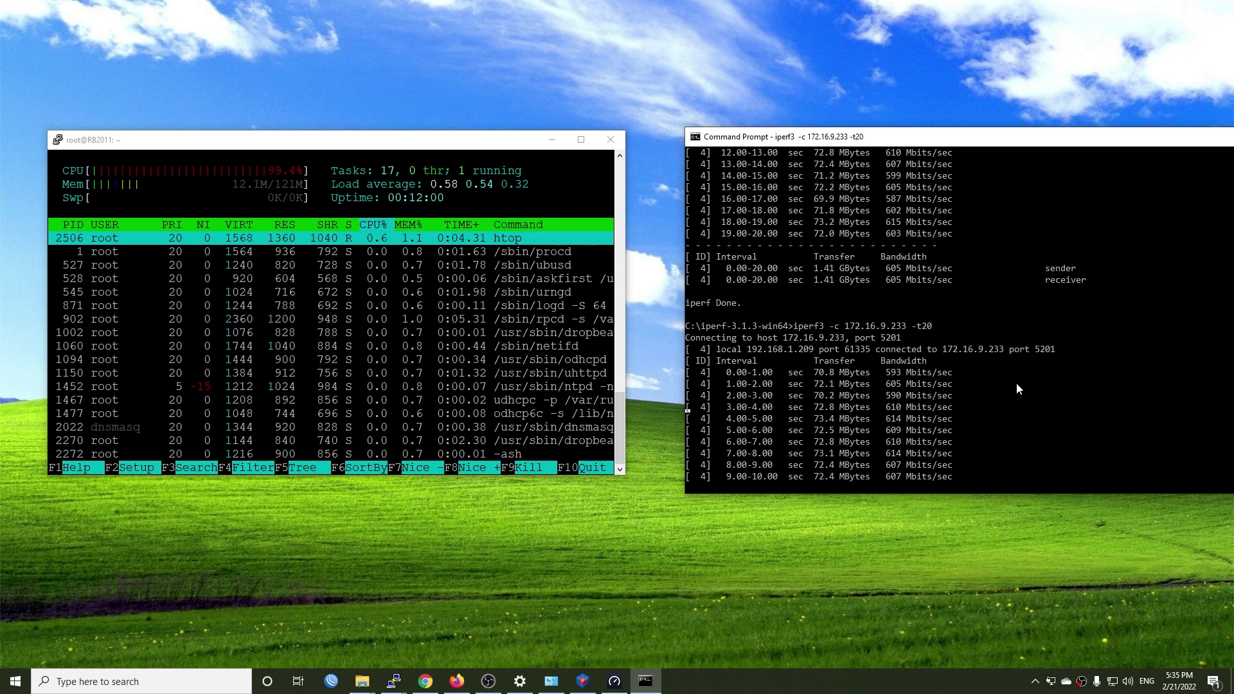
# - Stop the running iperf3 test at 606 Mbits/sec average, quit htop, and minimize Command Prompt
pyautogui.hotkey('ctrl', 'c')
pyautogui.press('q')
pyautogui.moveTo(1074, 143); pyautogui.dragTo(998, 160)
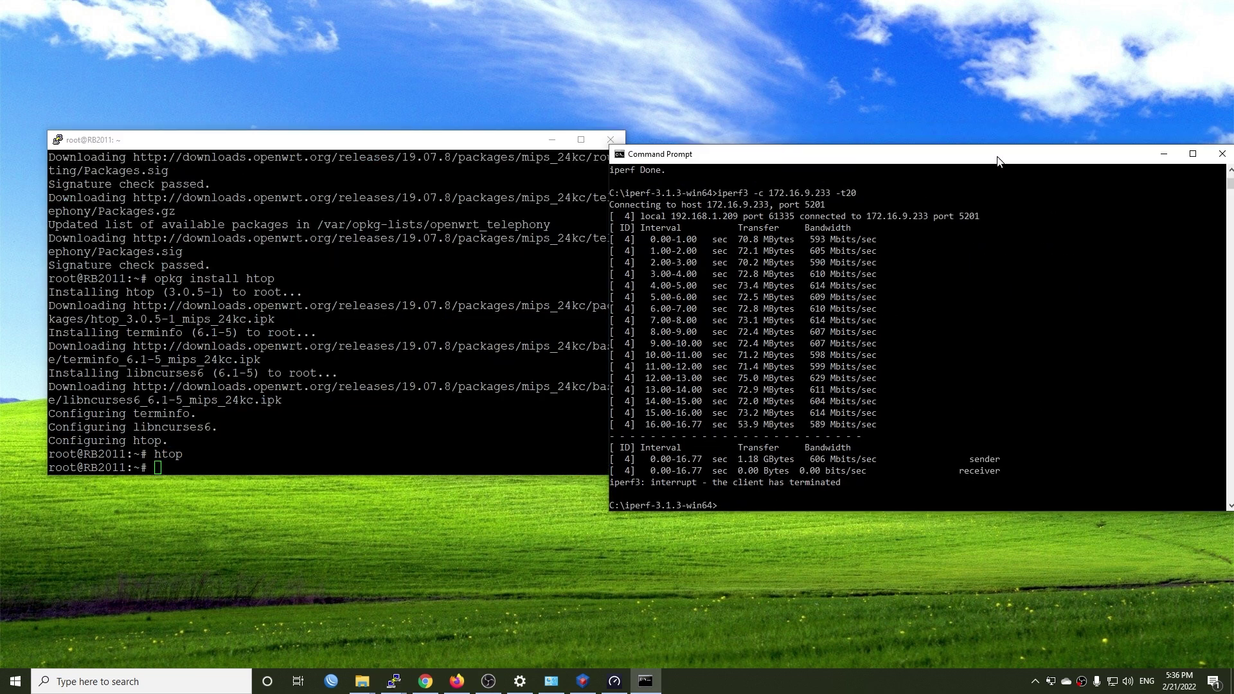
pyautogui.click(1164, 154)
# - Open the RB2011's Network > Interfaces page in LuCI
pyautogui.click(458, 682)
pyautogui.click(460, 683)
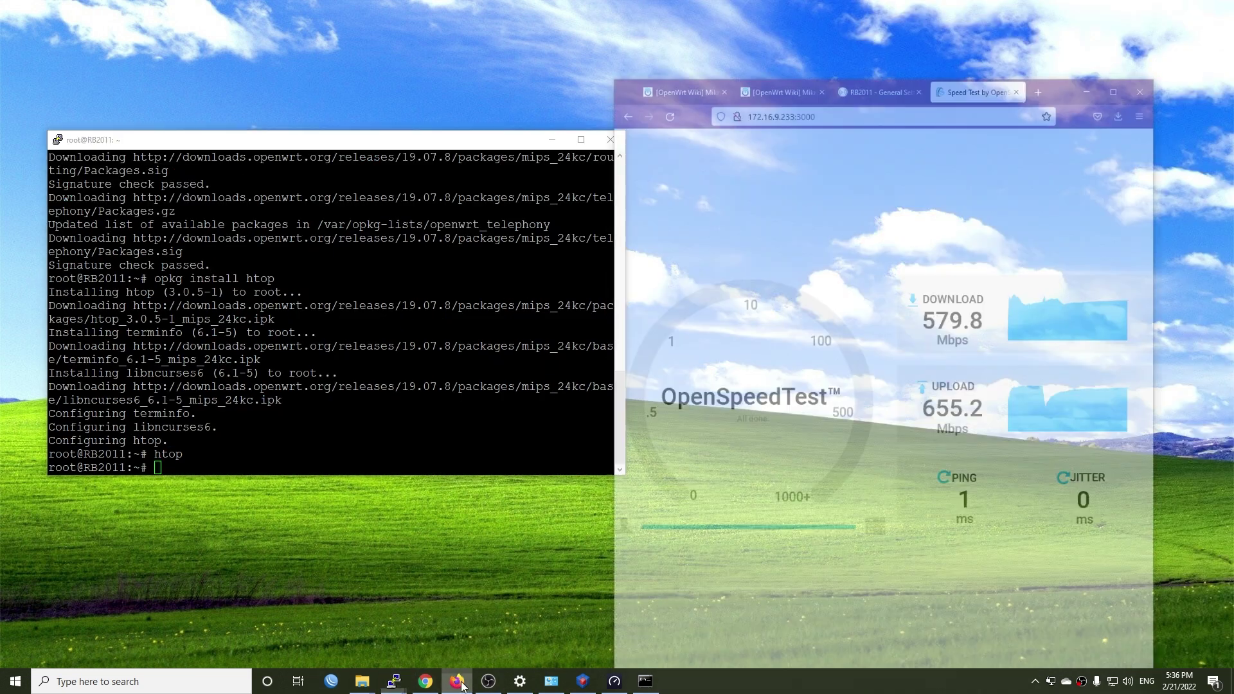
pyautogui.click(347, 14)
pyautogui.moveTo(488, 67)
pyautogui.click(492, 91)
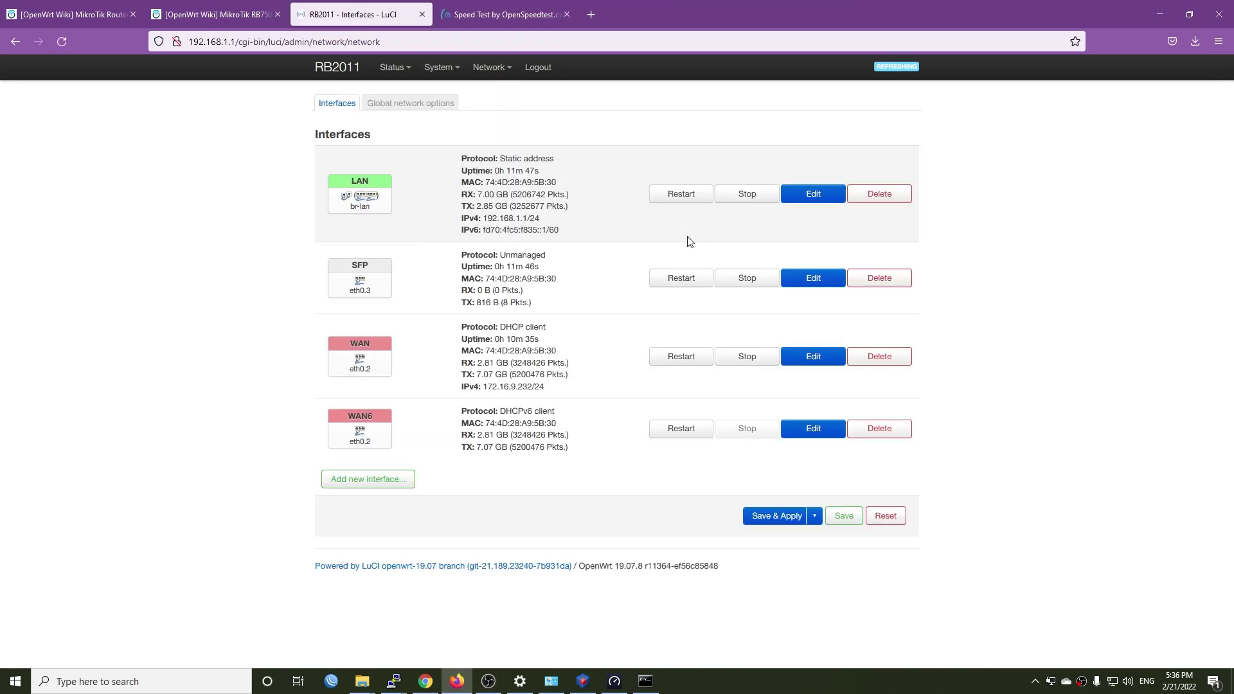